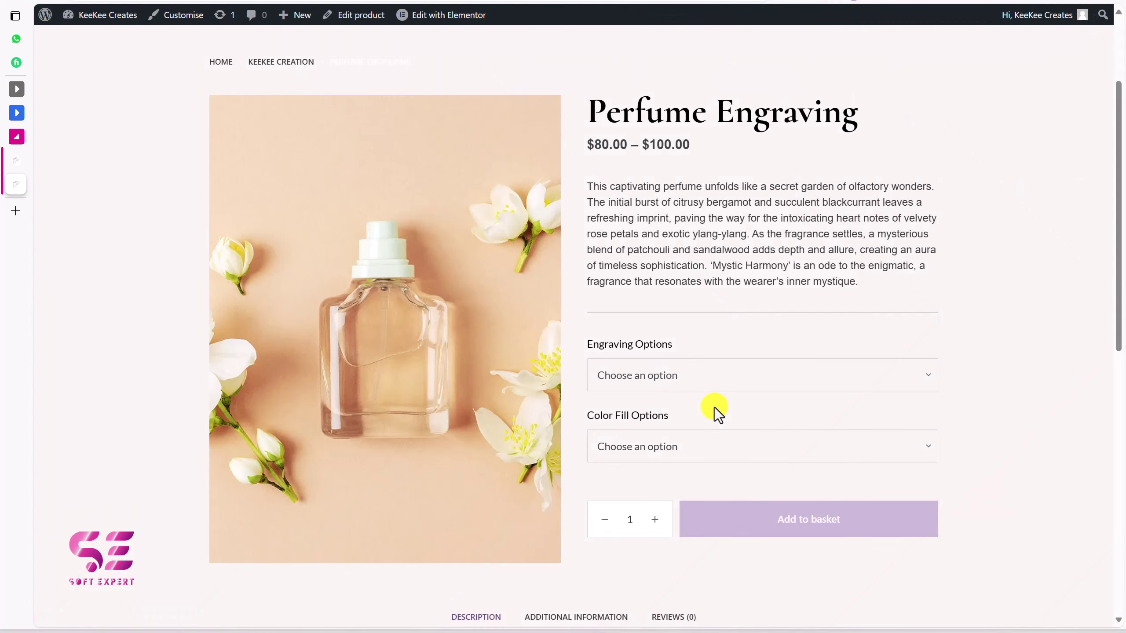
On Perfume Engraving, choose 1-5 Words engraving and Gold fill, then add the $15 rush fee.
left_click(626, 174)
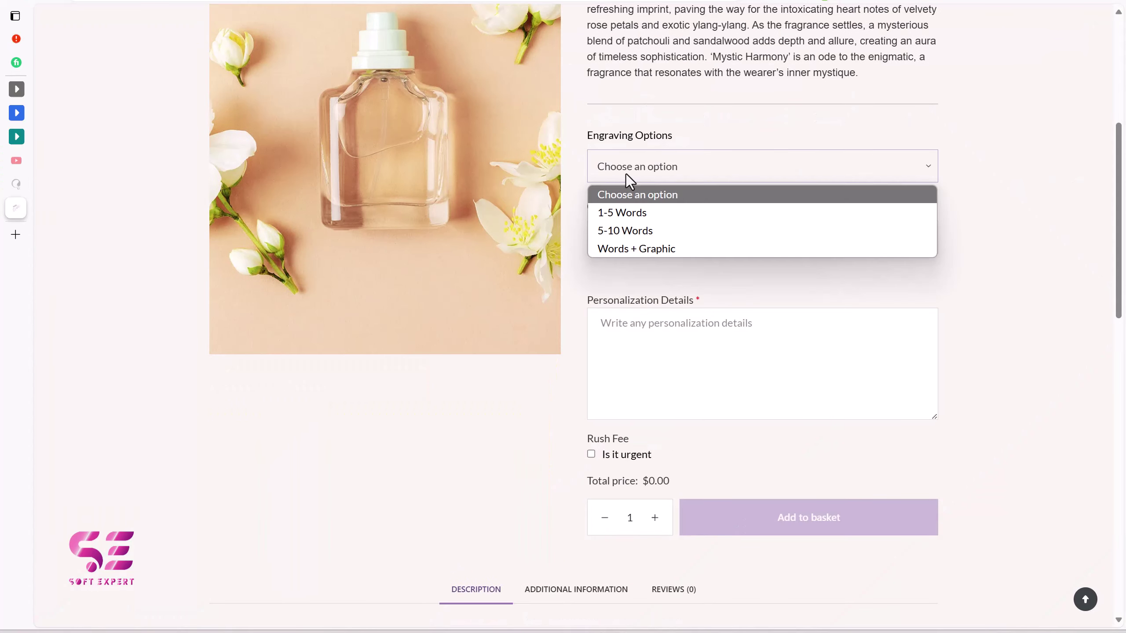
left_click(625, 212)
left_click(631, 244)
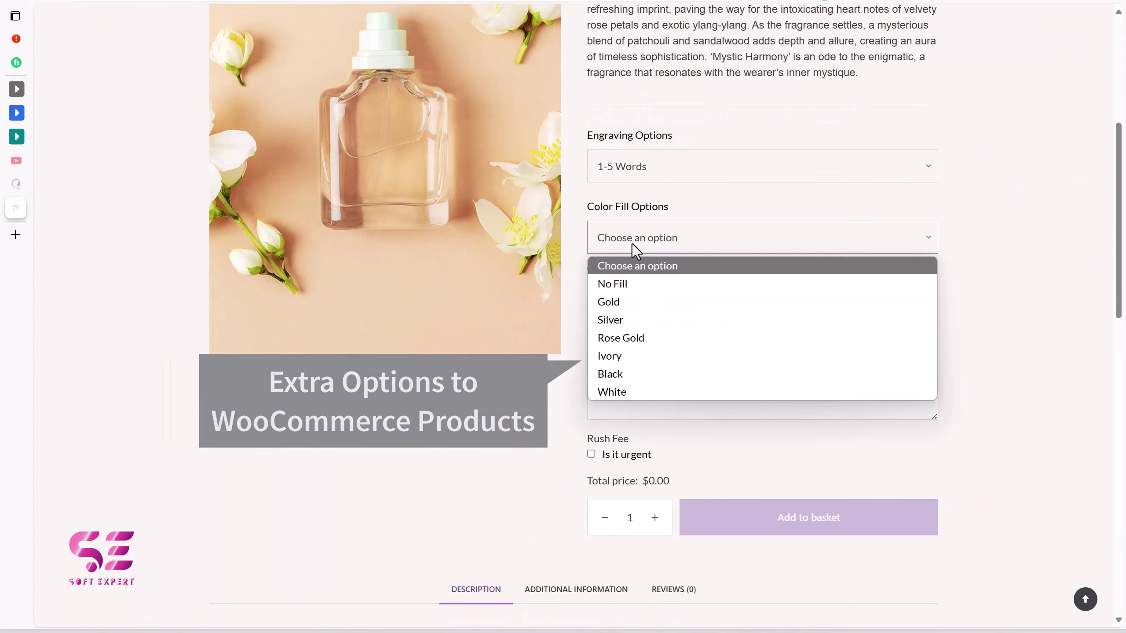
left_click(628, 305)
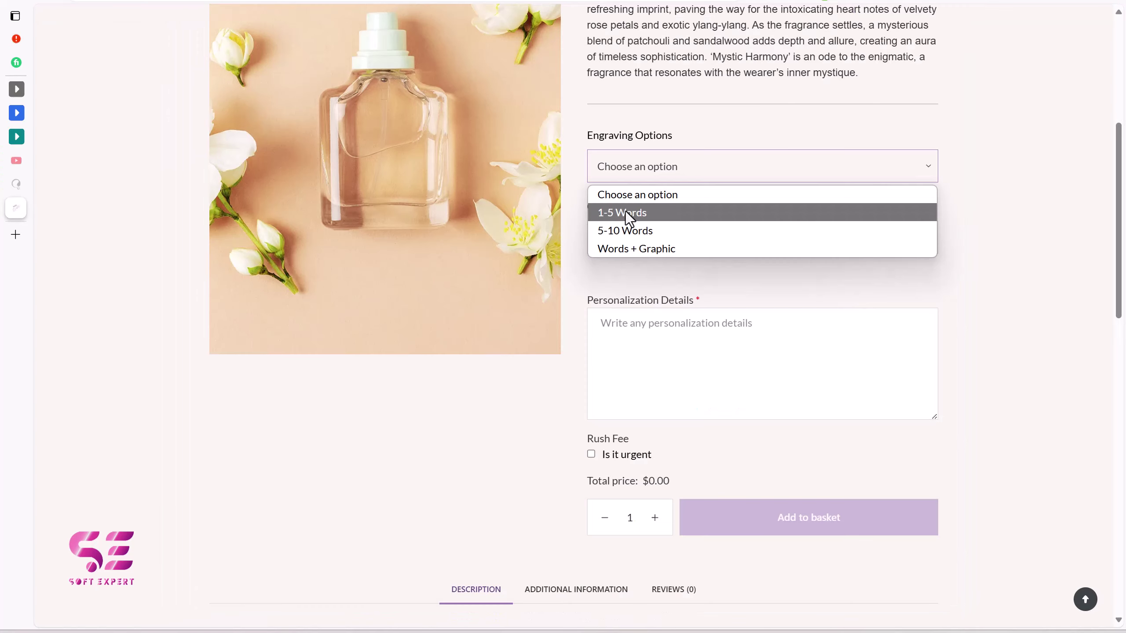
left_click(626, 211)
left_click(632, 245)
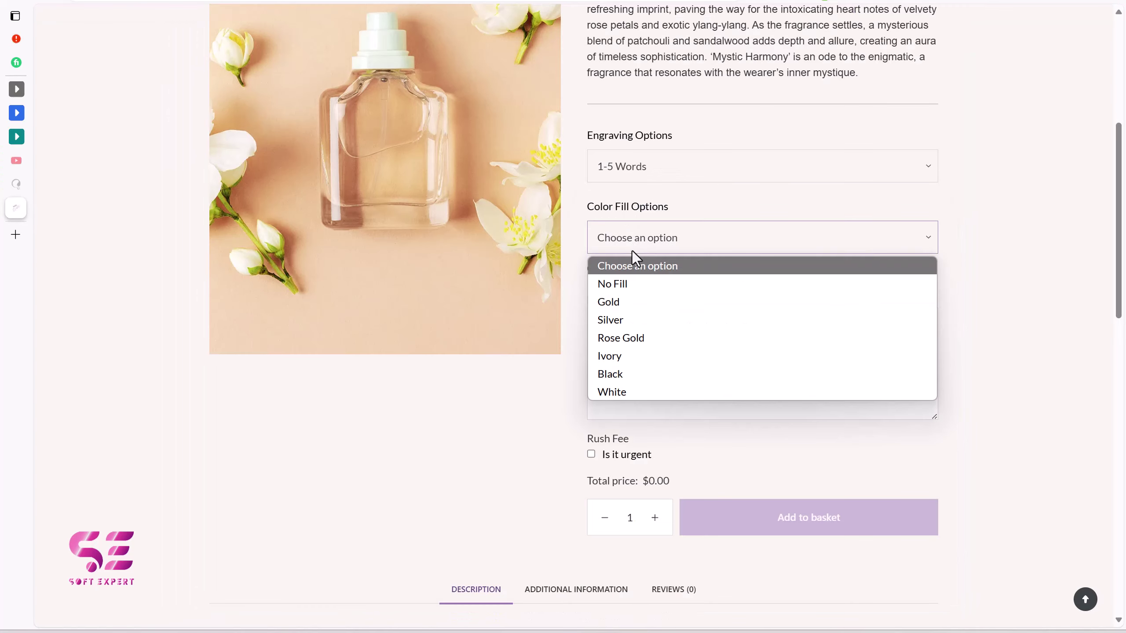
left_click(627, 304)
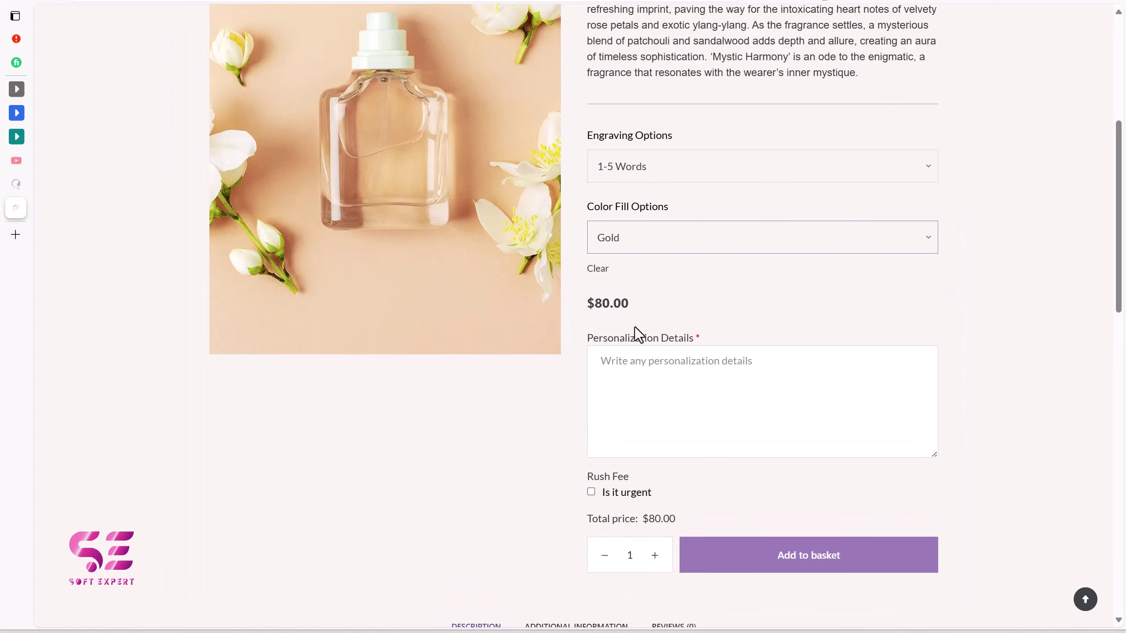
left_click(592, 492)
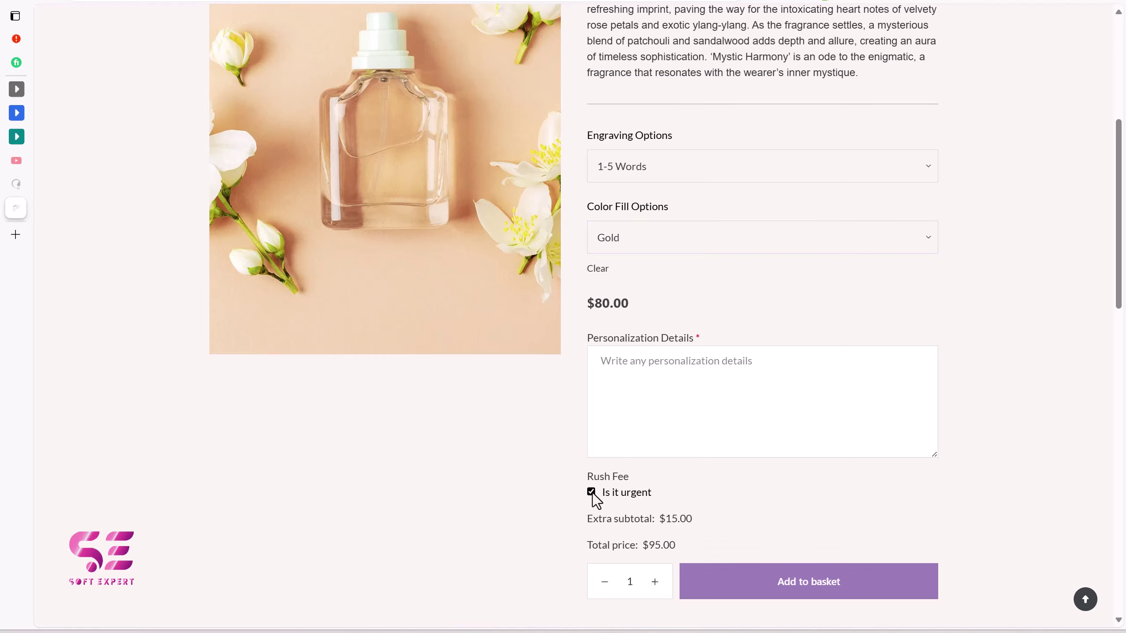
left_click(693, 524)
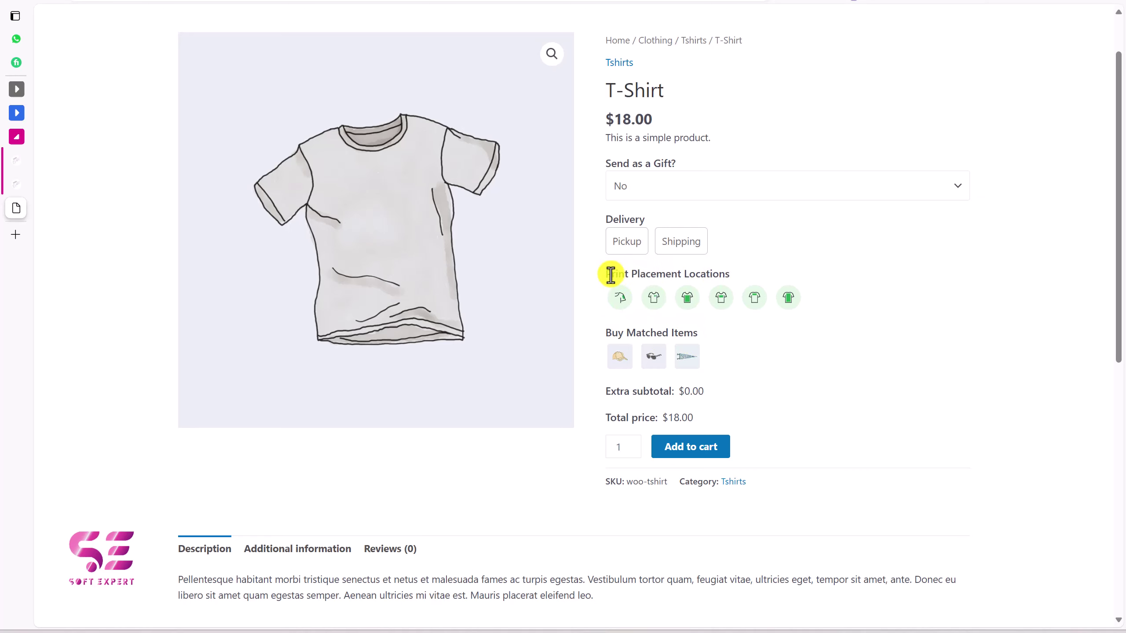
On the T-Shirt demo, add Sleeve, Front Left Chest and Front Full prints plus the glasses.
left_click(621, 302)
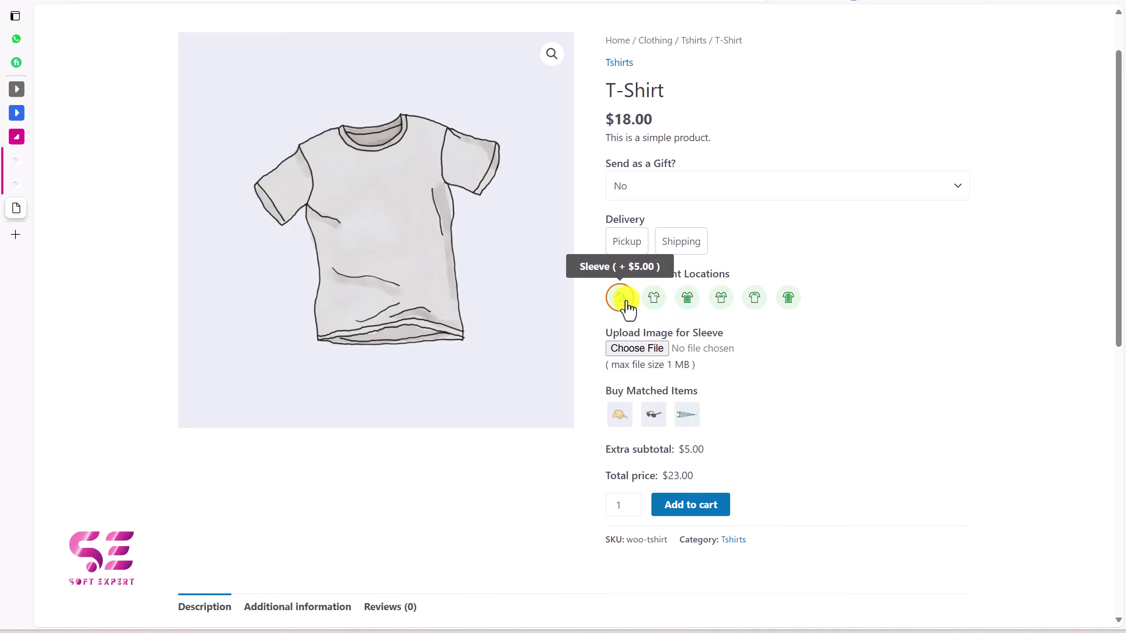
left_click(652, 304)
left_click(682, 302)
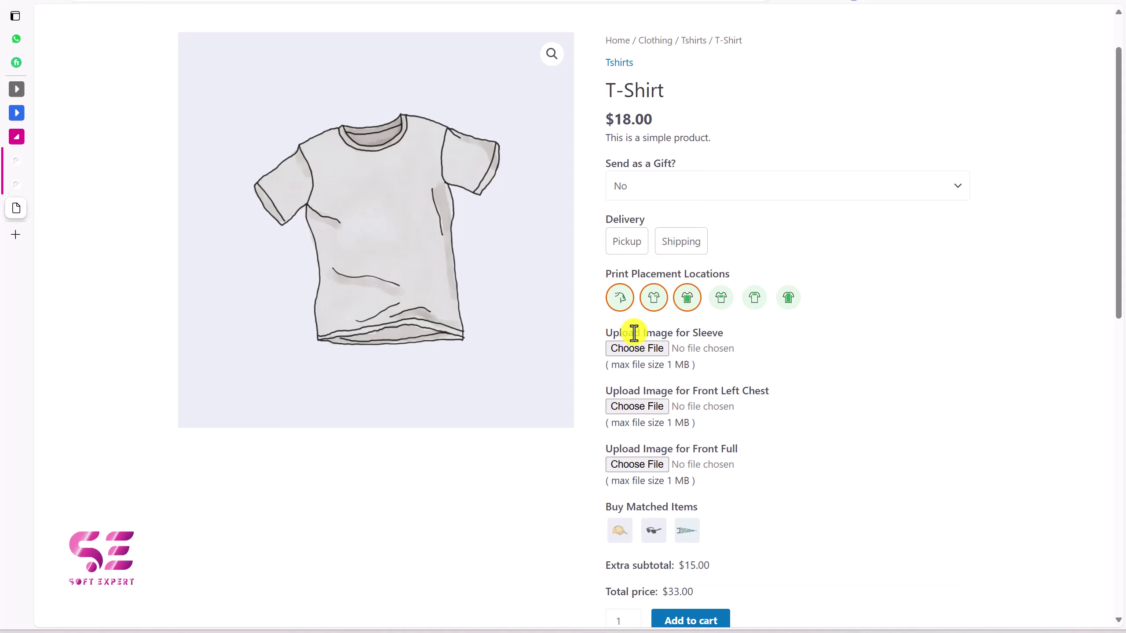
scroll(629, 413, "down", 2)
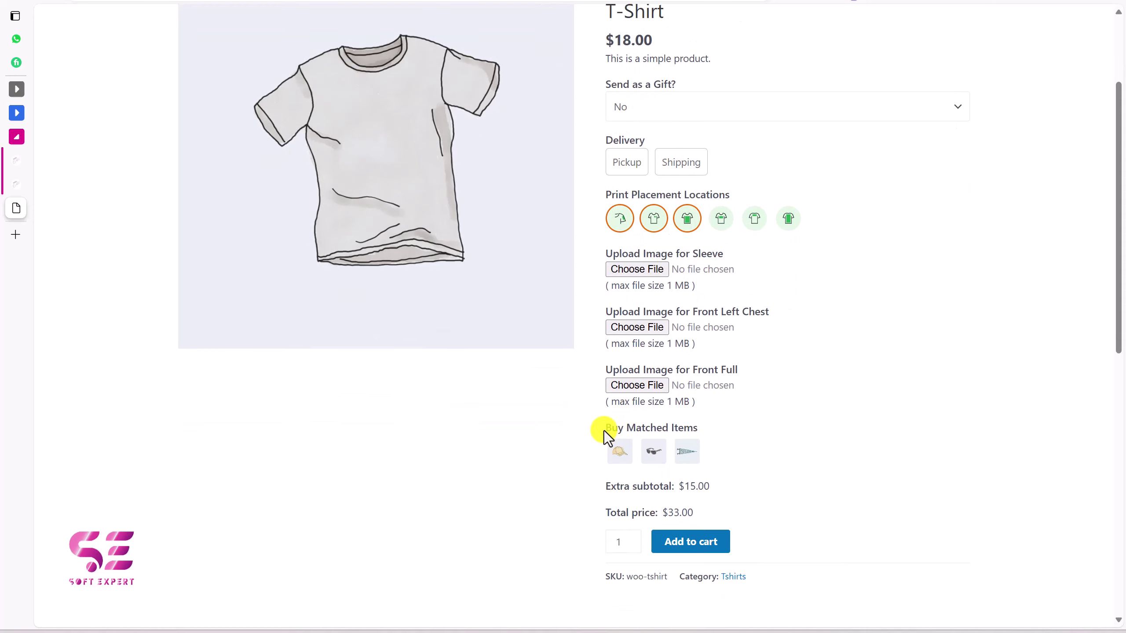
left_click(652, 457)
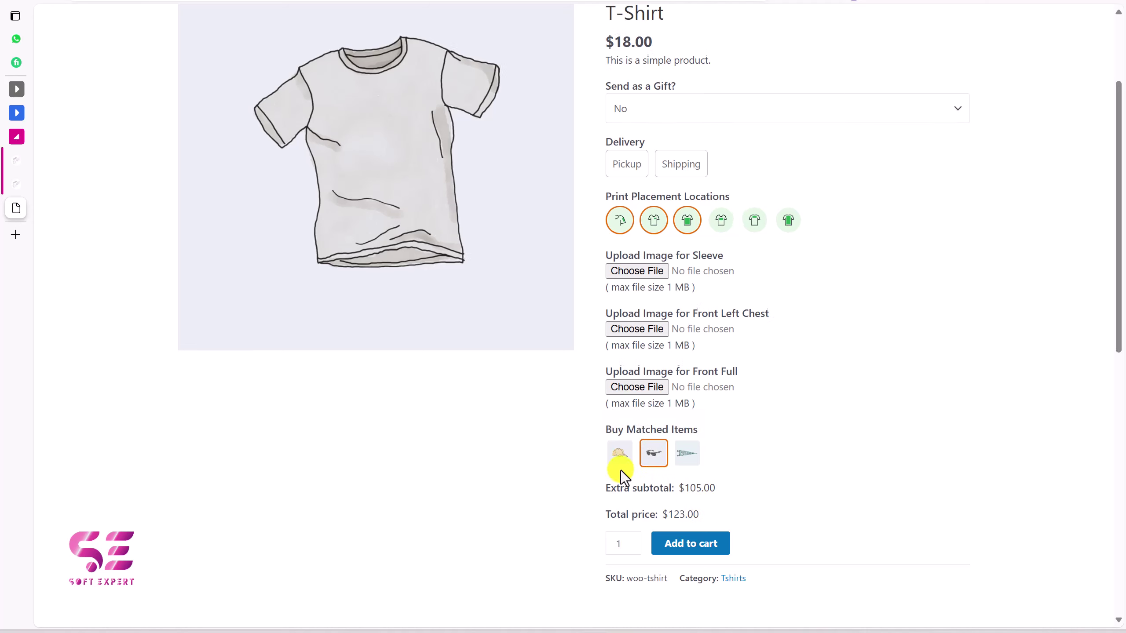
scroll(598, 444, "up", 1)
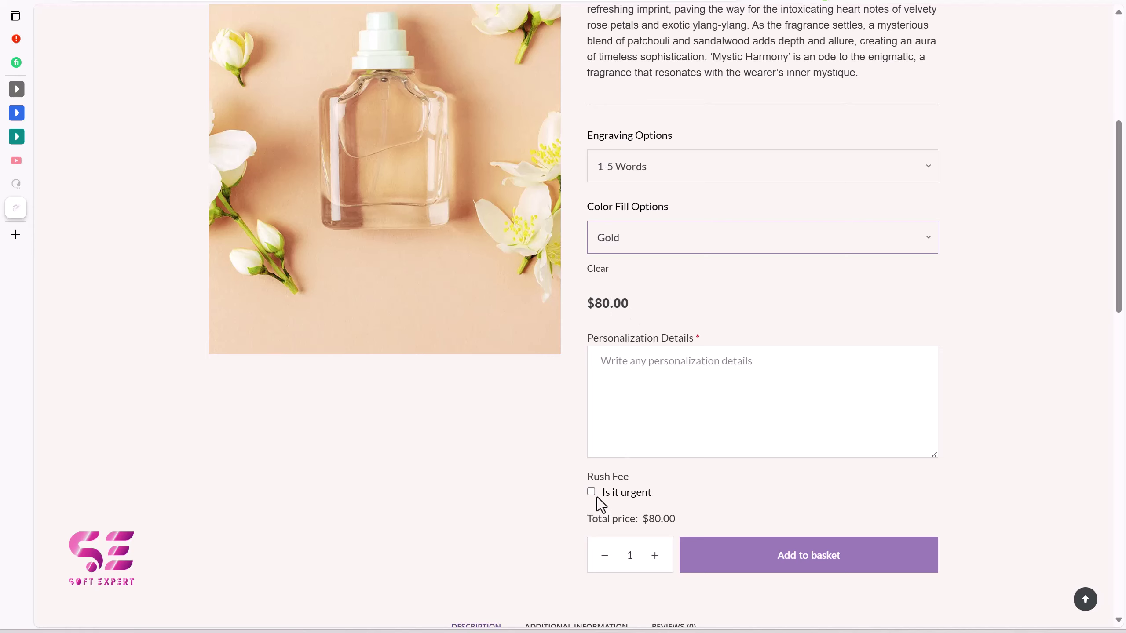
Tick the $15 rush fee, then go to the Add New Plugin page in the admin.
left_click(593, 494)
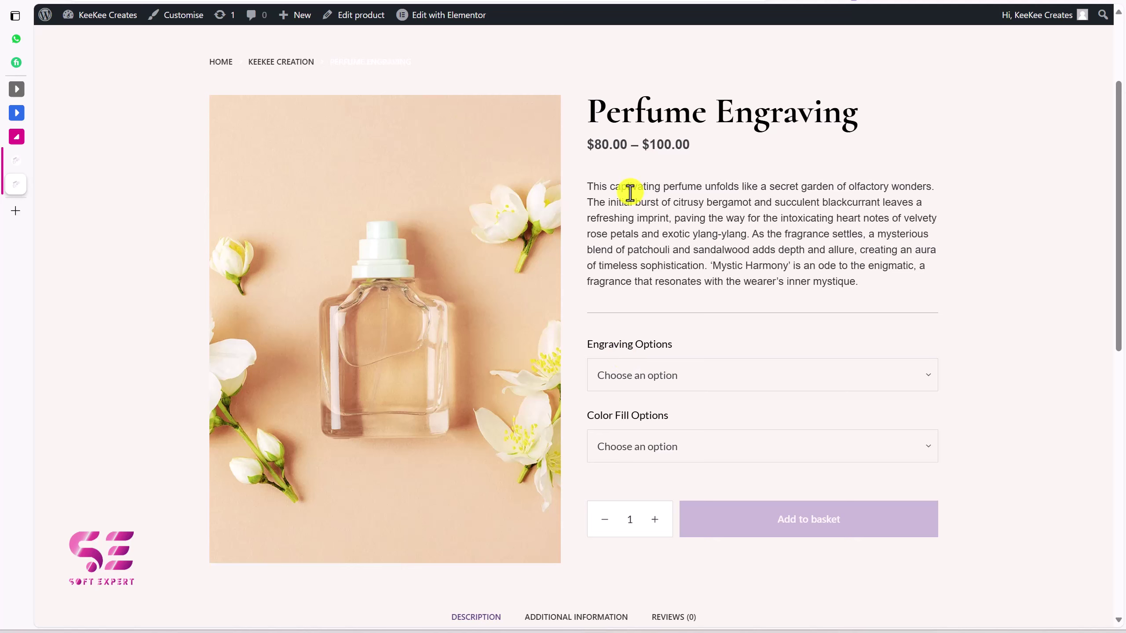
left_click(26, 160)
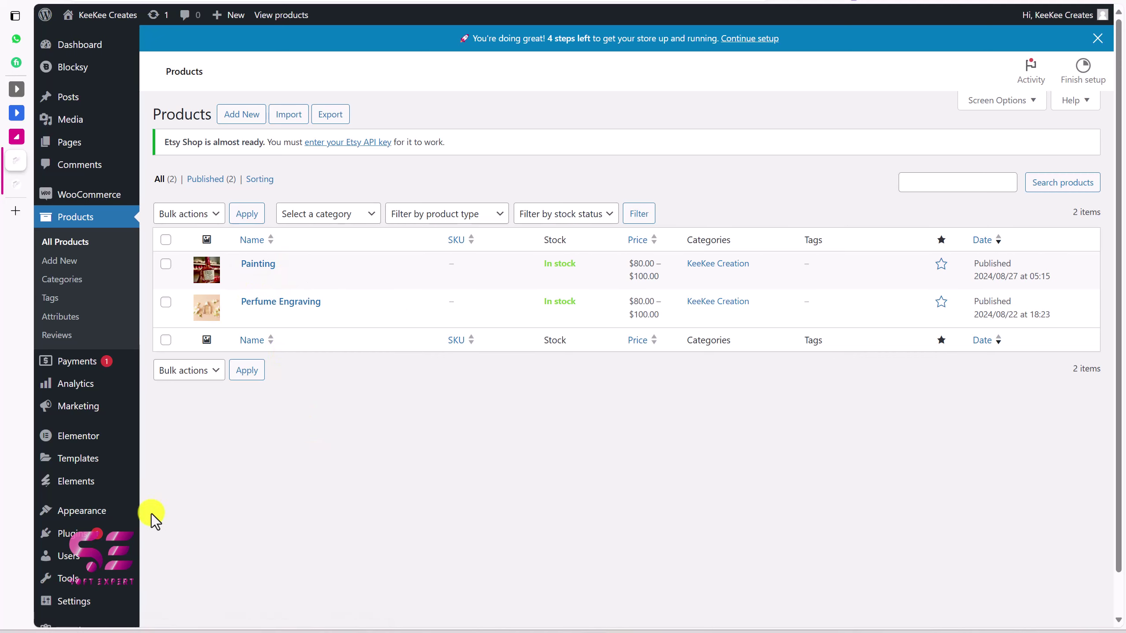
mouse_move(89, 533)
left_click(161, 561)
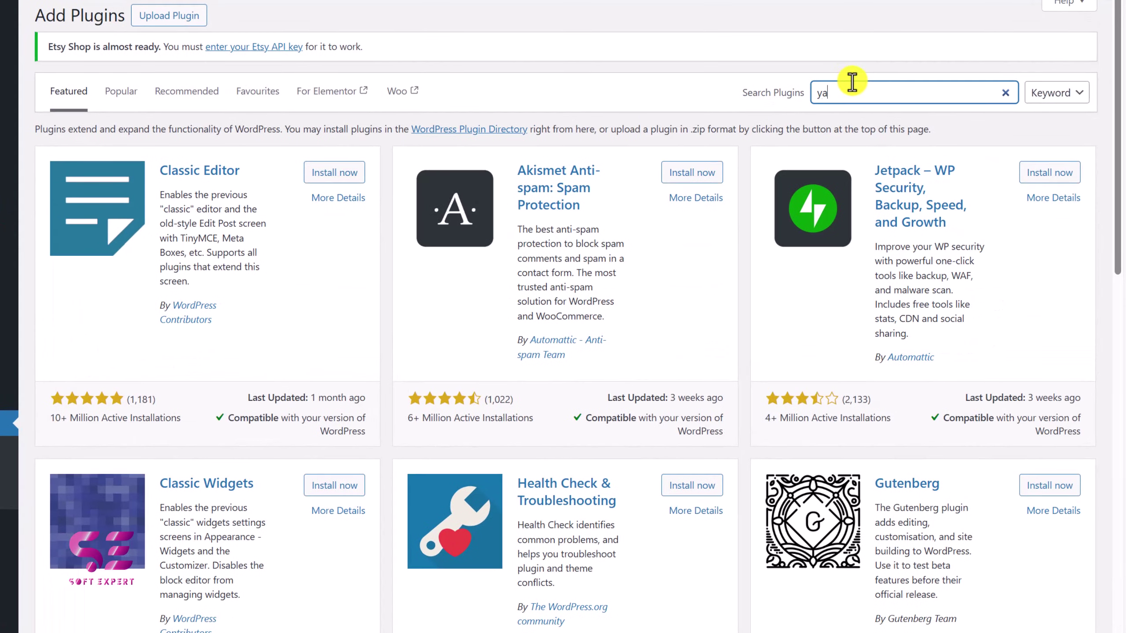
Search 'yayextra', then install and activate YayExtra – WooCommerce Extra Product Options.
type("xtra")
key("Left")
key("Left")
key("Left")
key("Left")
key("Left")
key("BackSpace")
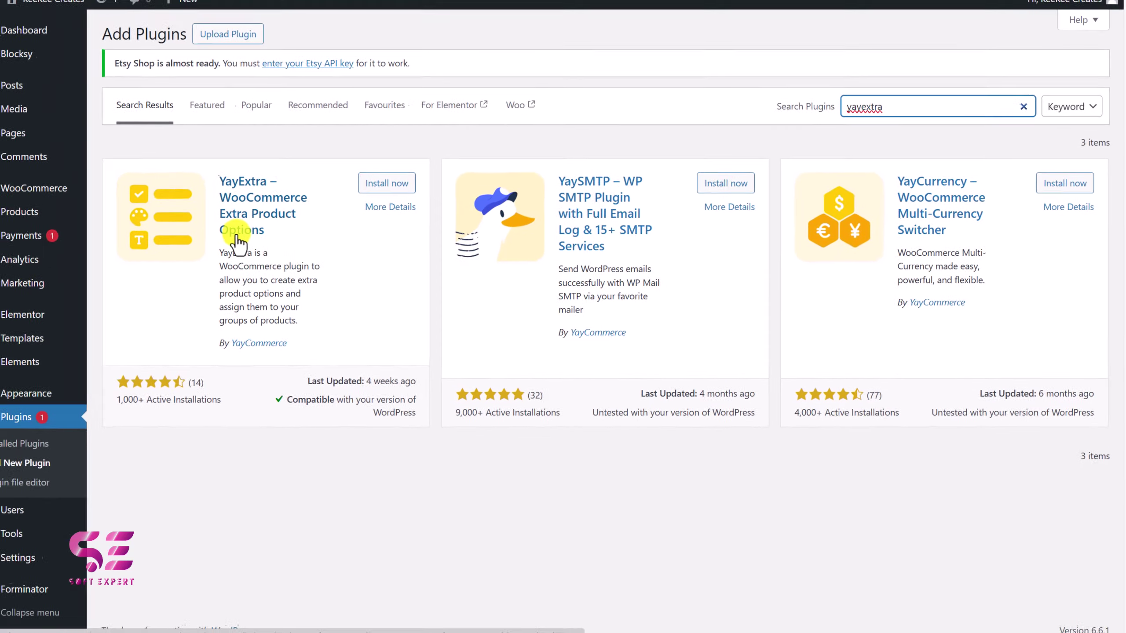
left_click(382, 189)
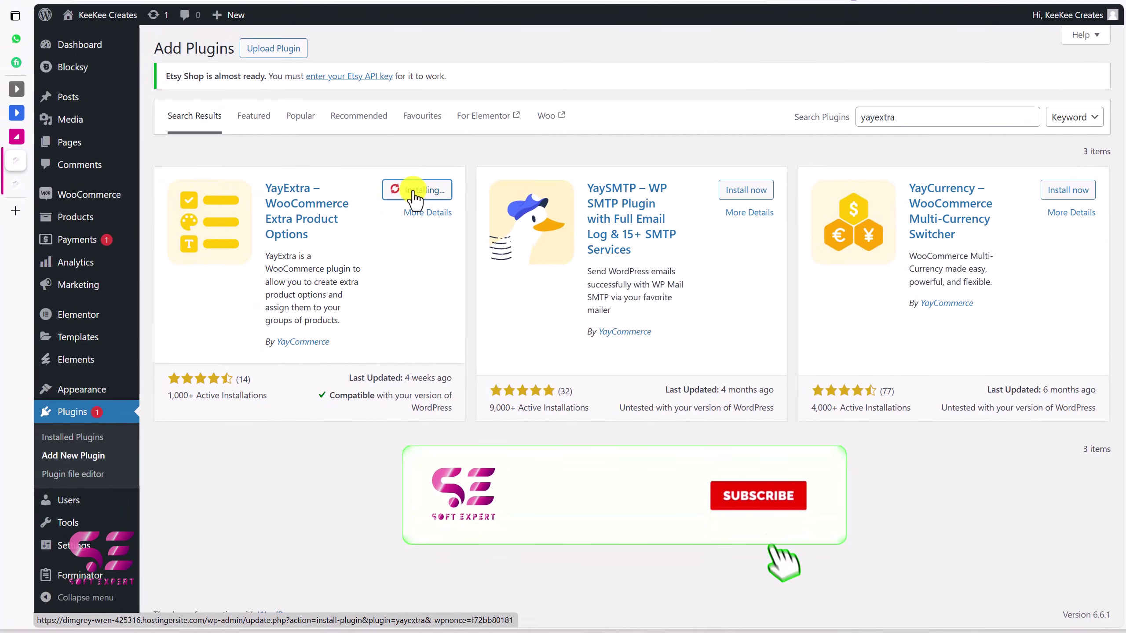
left_click(415, 195)
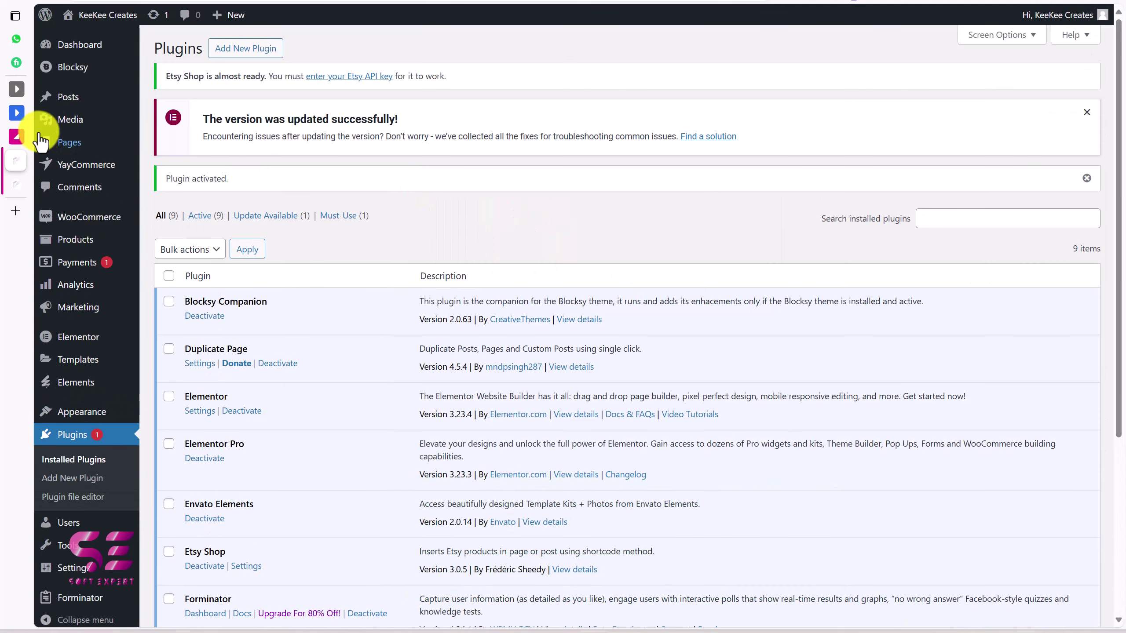
Open YayCommerce > YayExtra and start a new option set.
mouse_move(84, 168)
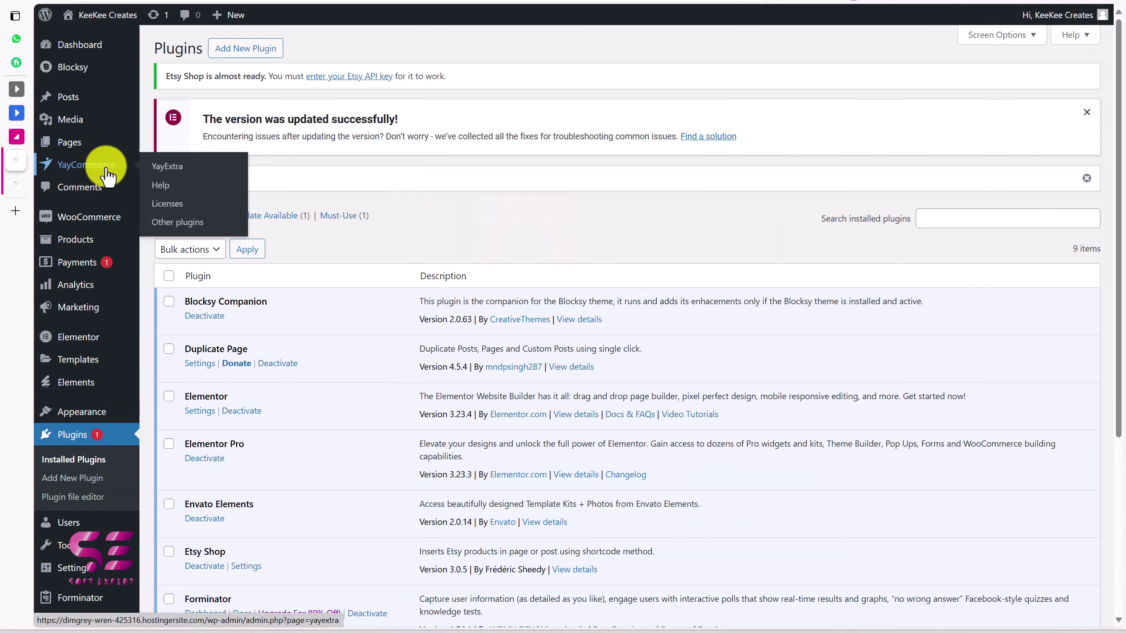
left_click(160, 167)
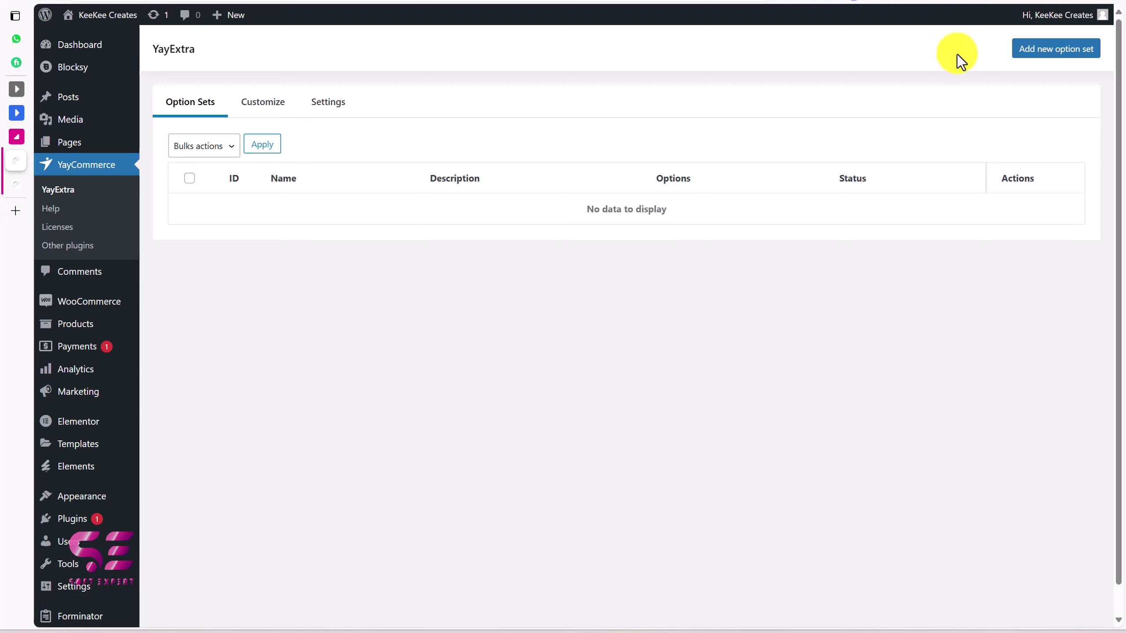
left_click(1054, 54)
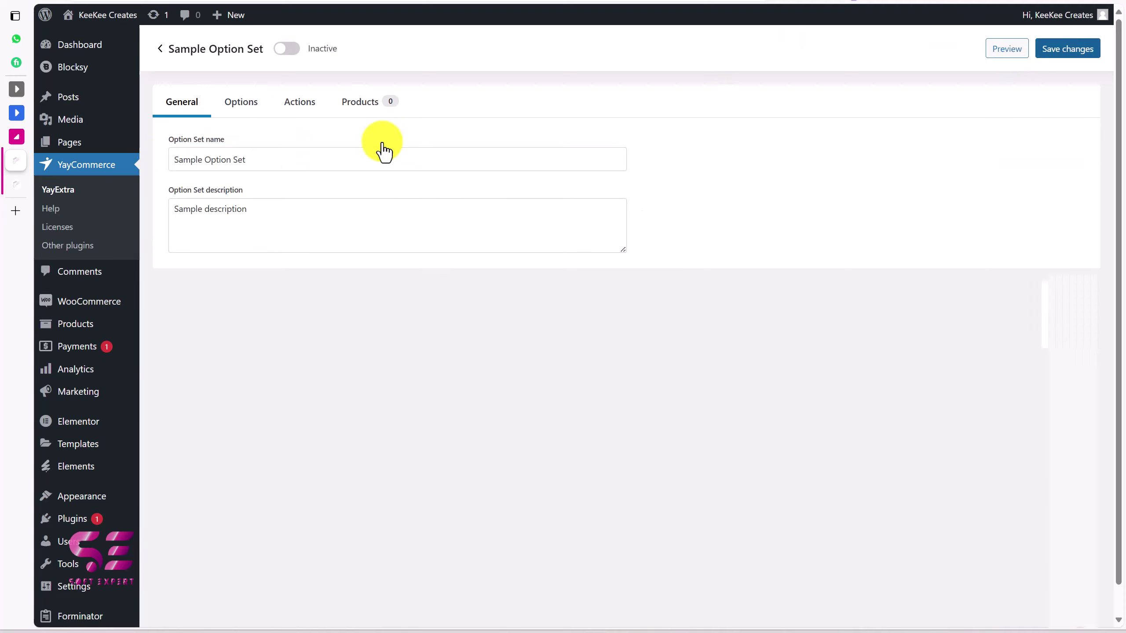
Name the set 'Personalization Details', copied from the client's message, and select the sample description.
left_click(256, 160)
left_click_drag(255, 159, 179, 168)
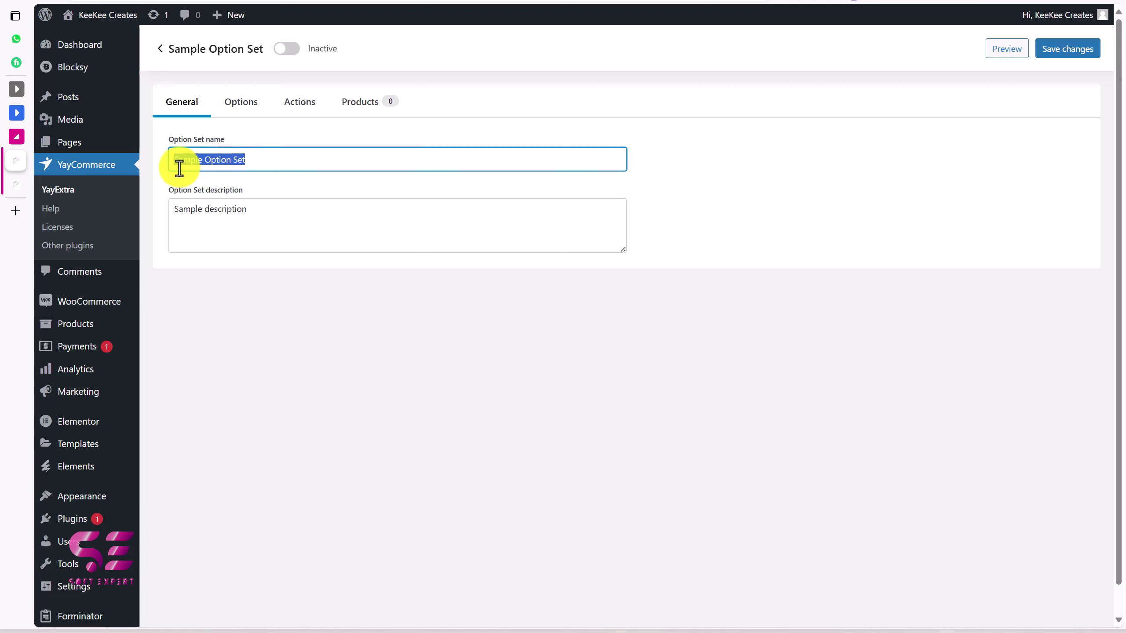
left_click(16, 63)
left_click_drag(327, 192, 156, 195)
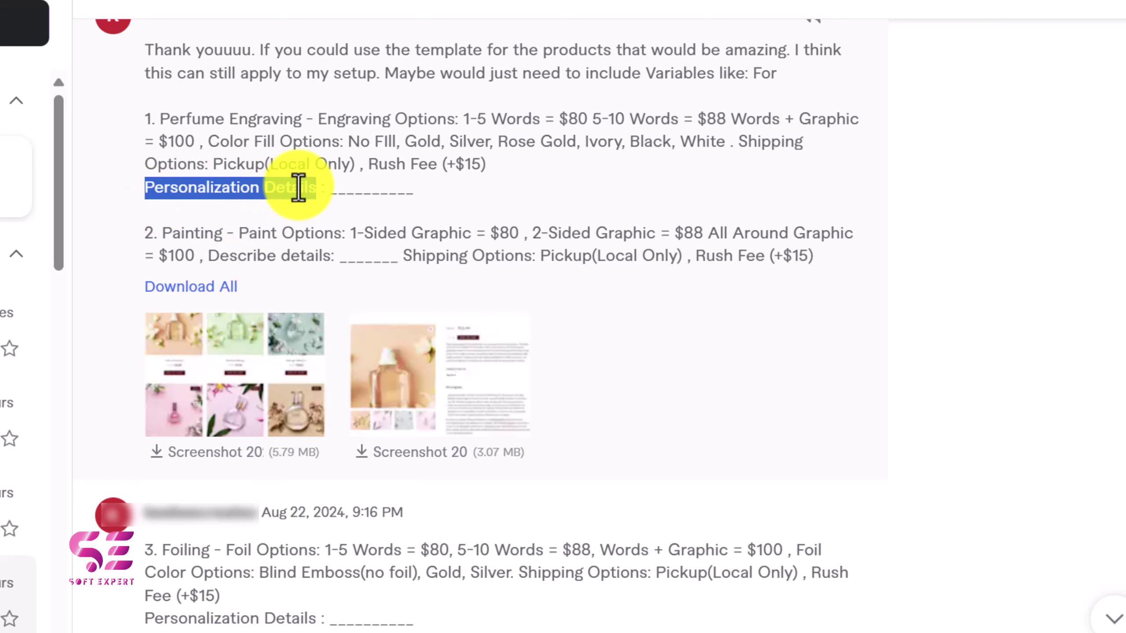
key("ctrl+c")
key("alt+Tab")
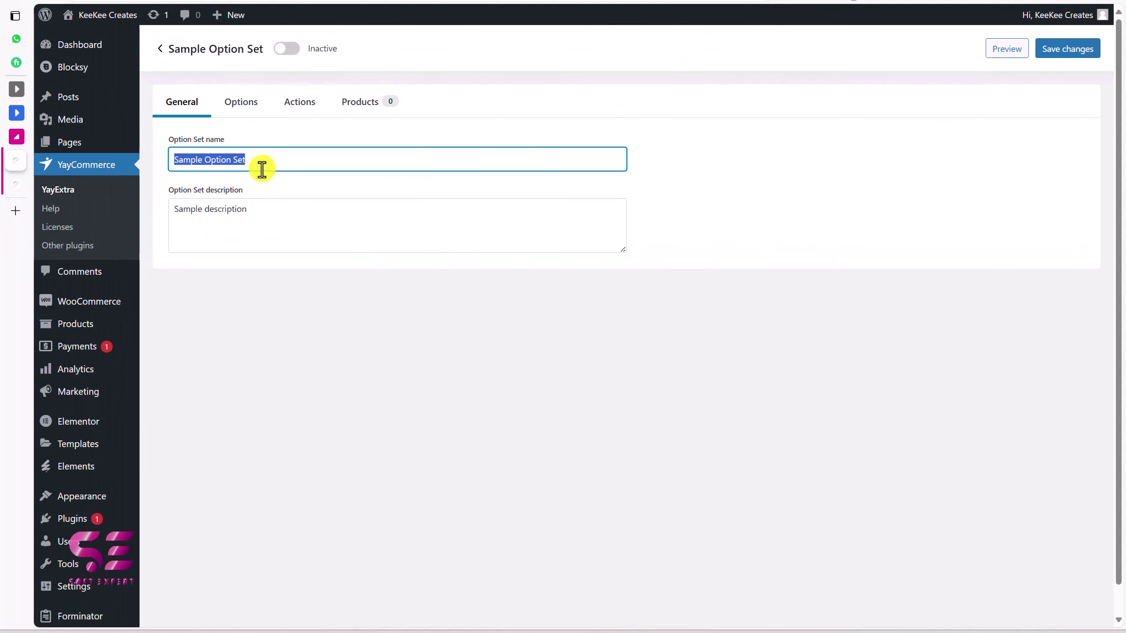
key("ctrl+v")
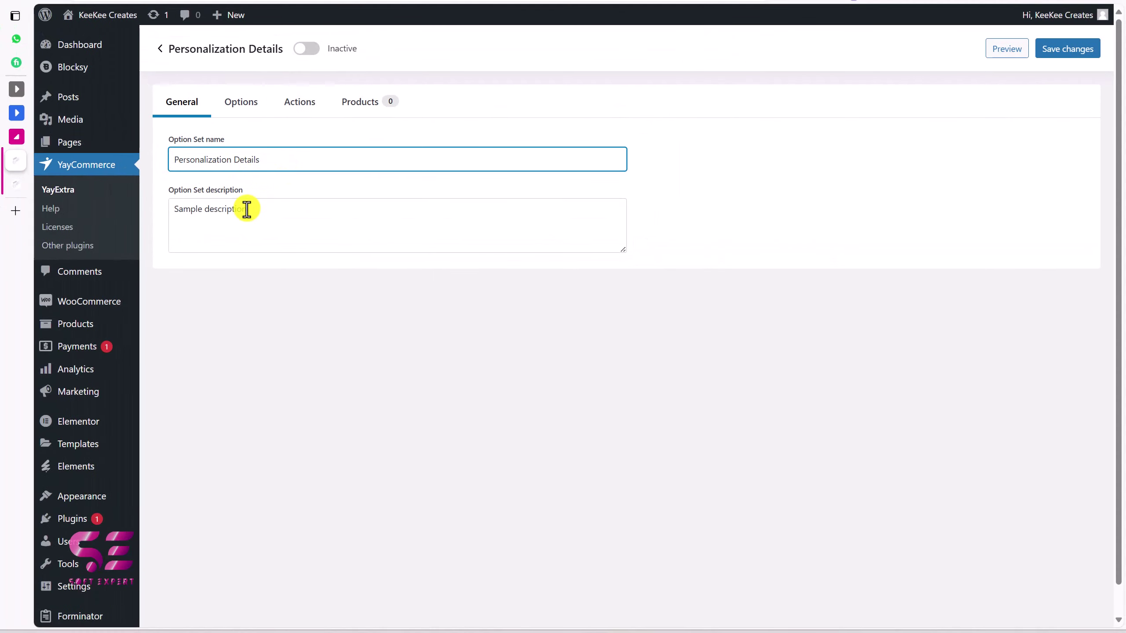
left_click_drag(247, 209, 181, 211)
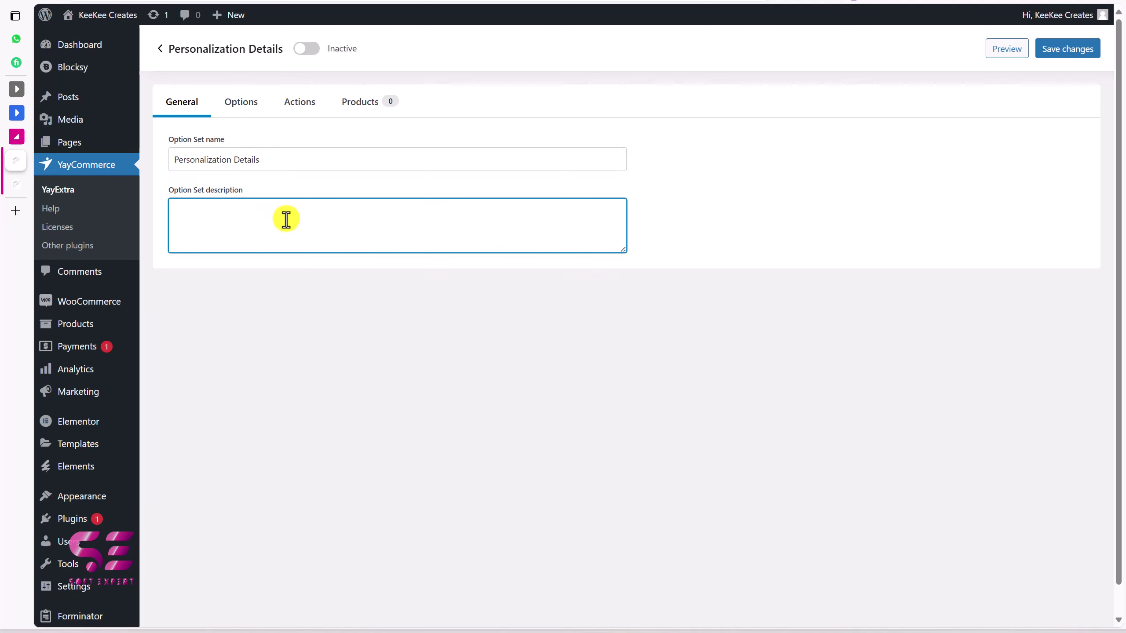
Add Option 1 to the Personalization Details set on the Options tab and expand it.
left_click(238, 116)
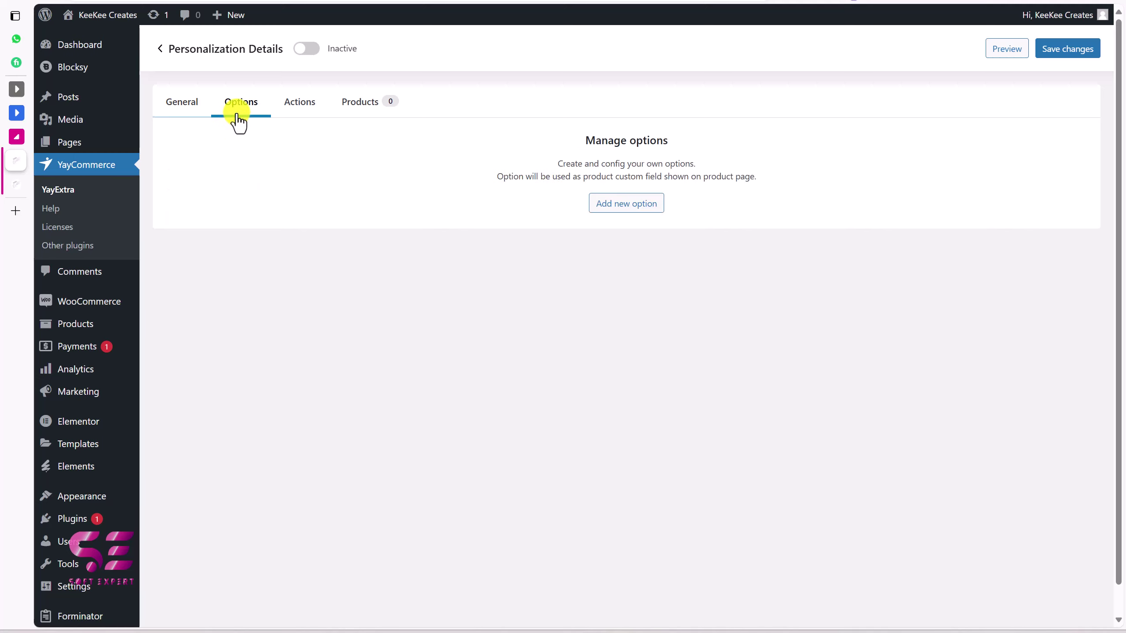
left_click(629, 209)
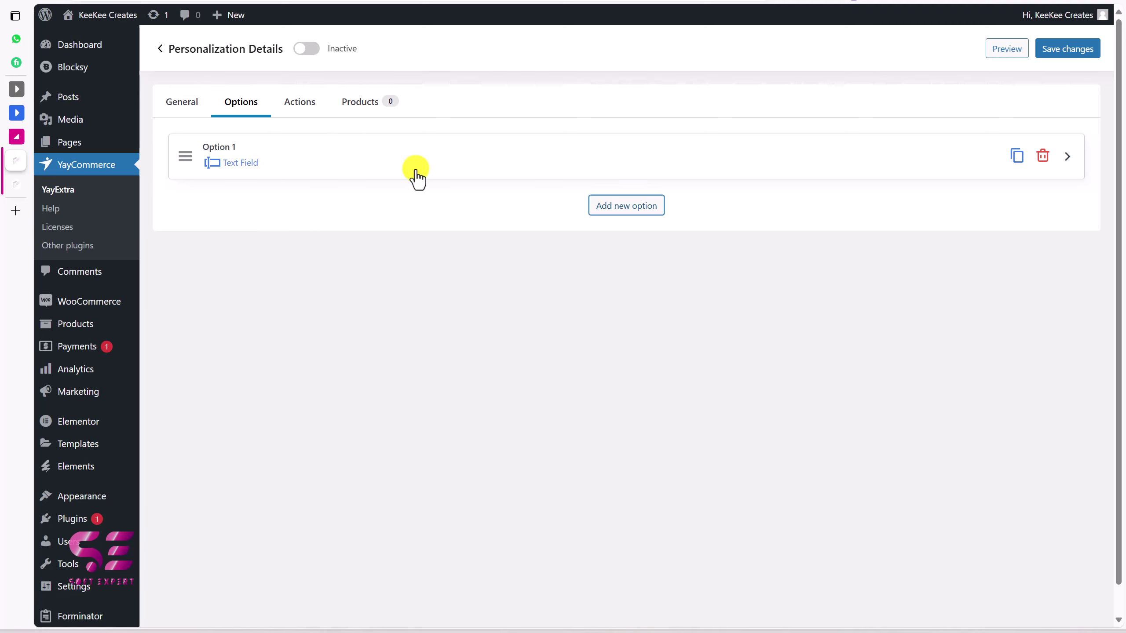
left_click(318, 155)
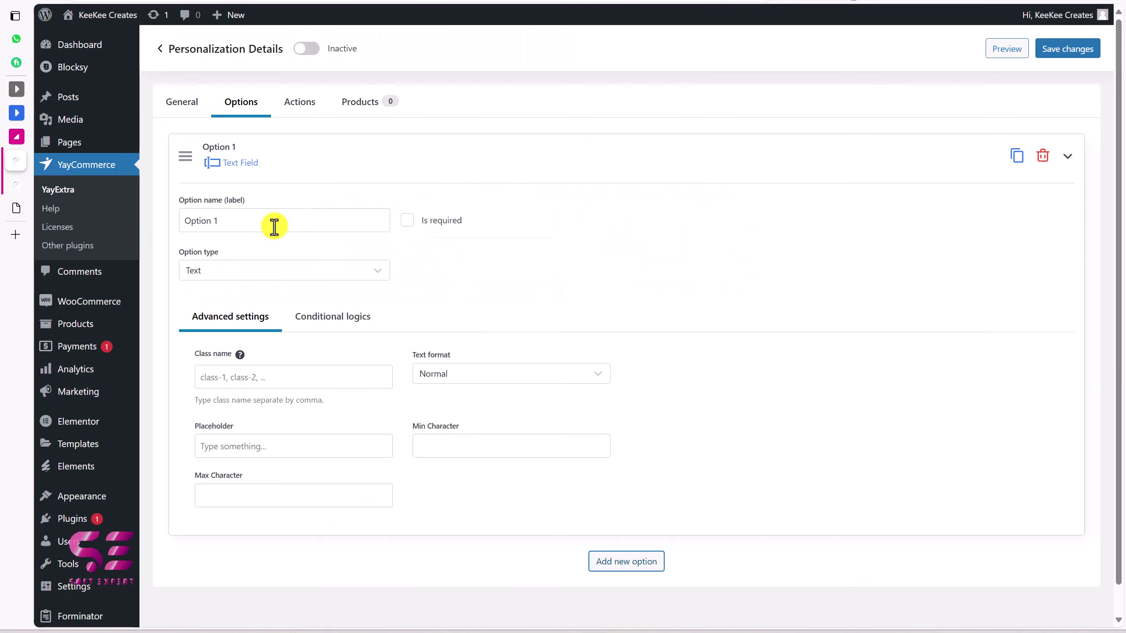
Rename Option 1 to Personalization Details, mark it required, and change its type to Textarea.
left_click_drag(274, 226, 185, 224)
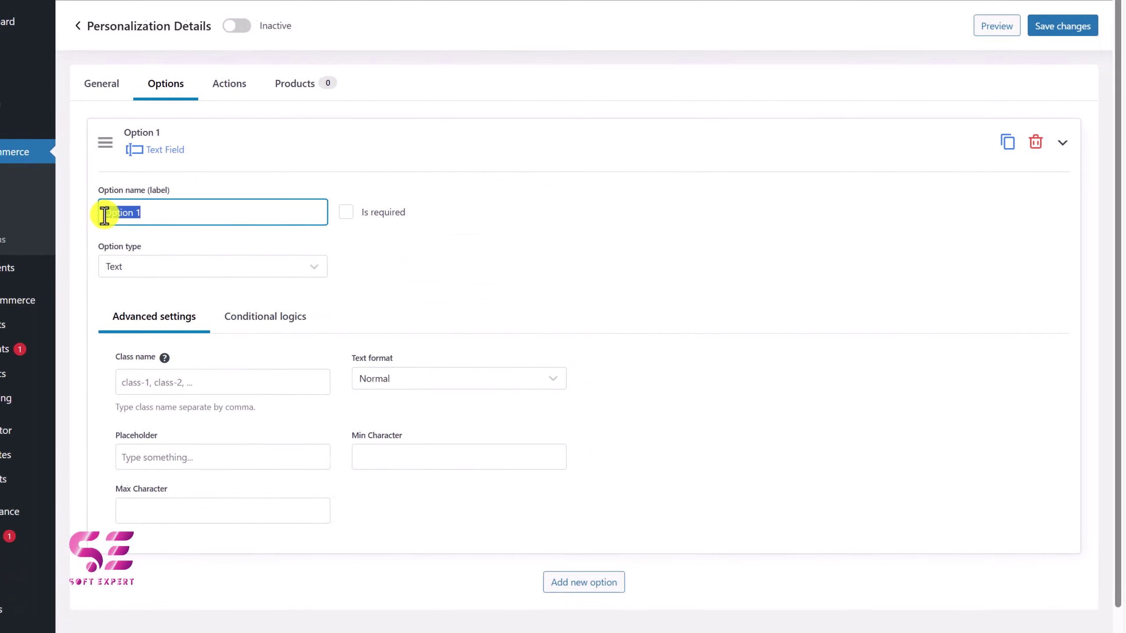
key("ctrl+v")
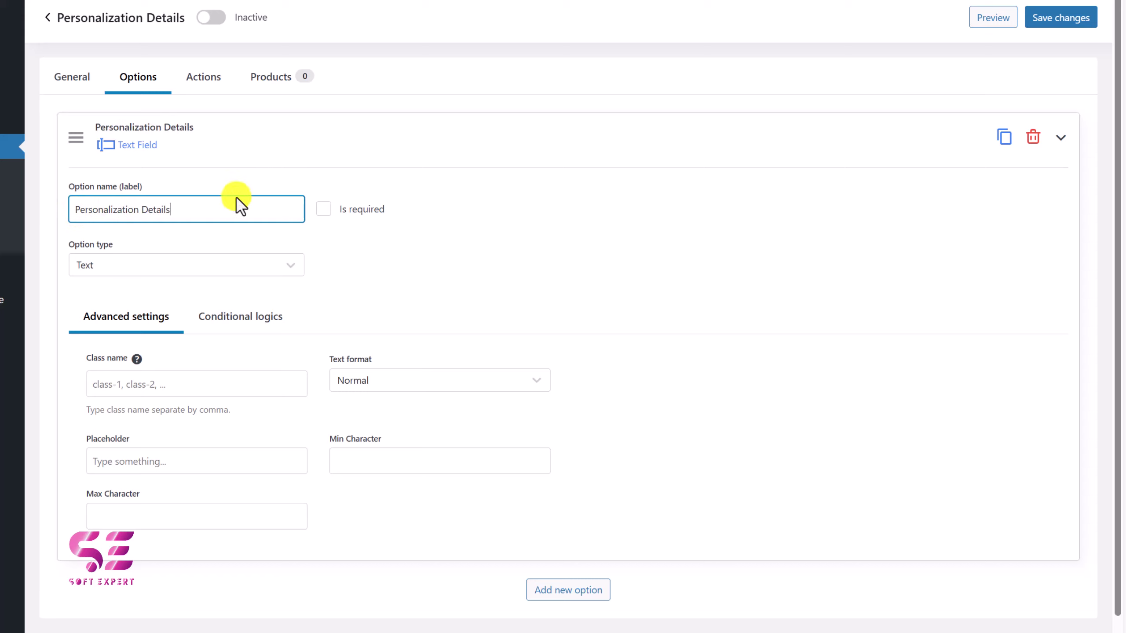
left_click(325, 211)
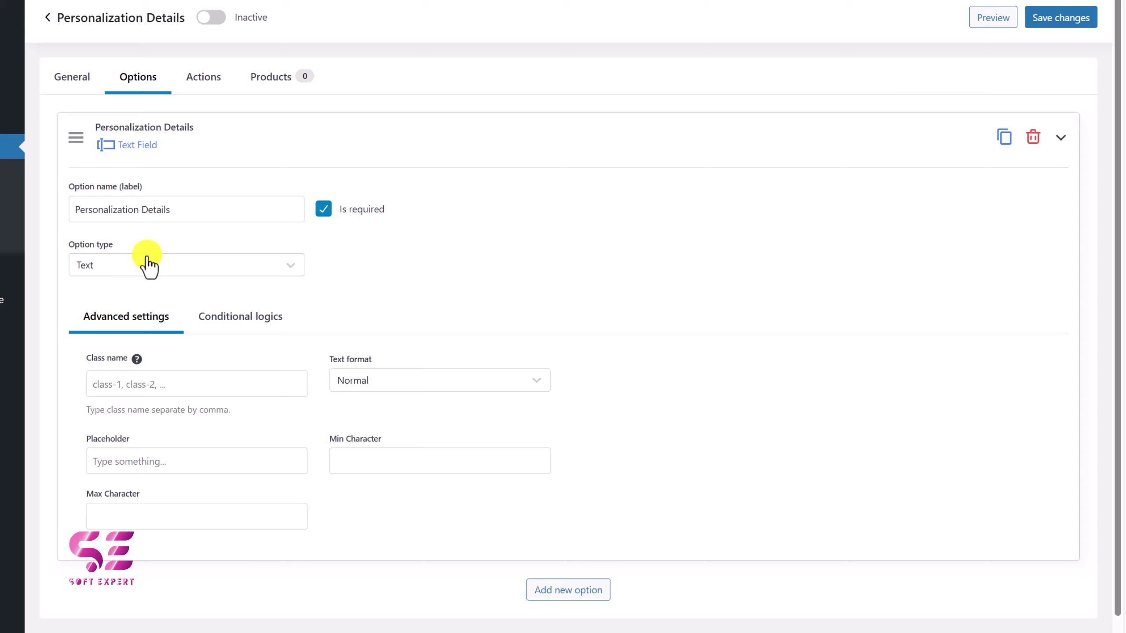
left_click(155, 278)
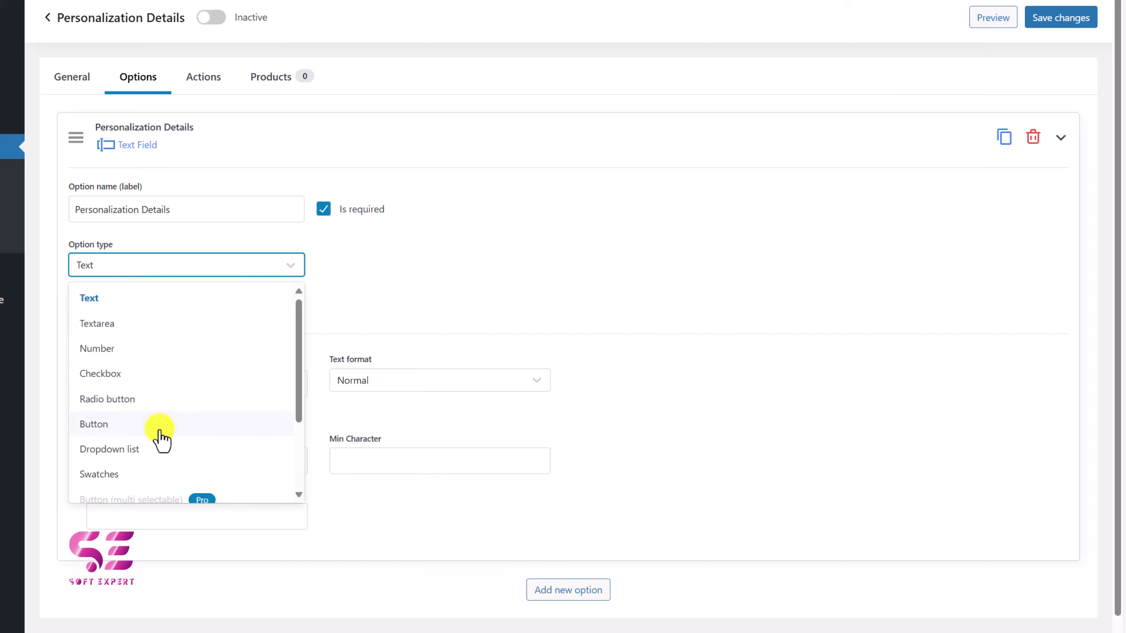
scroll(150, 450, "down", 2)
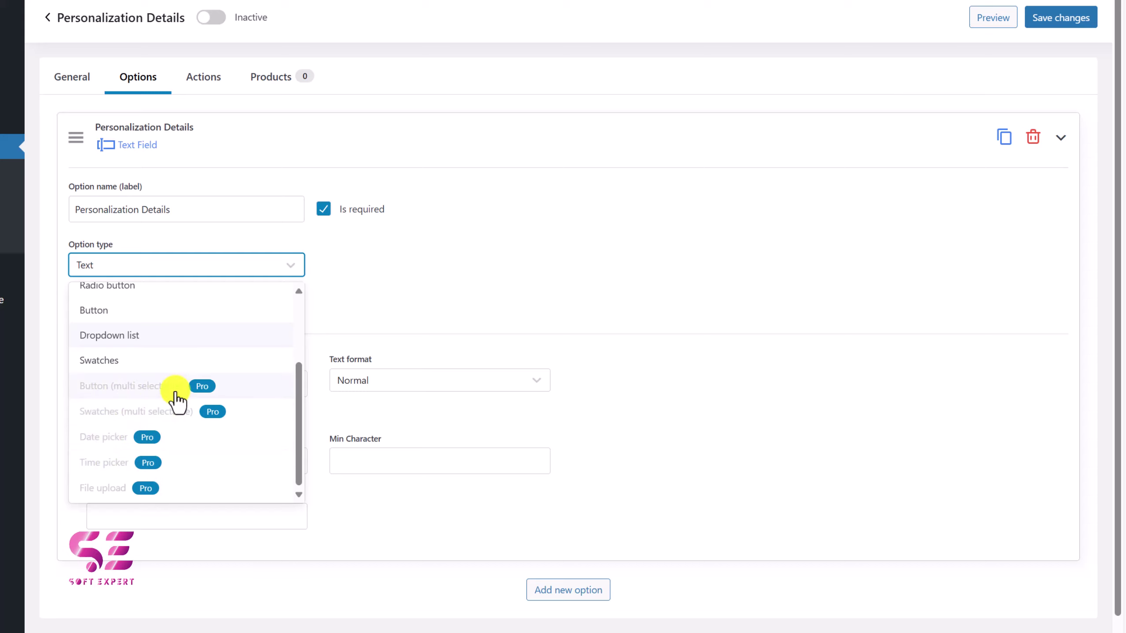
scroll(176, 398, "up", 3)
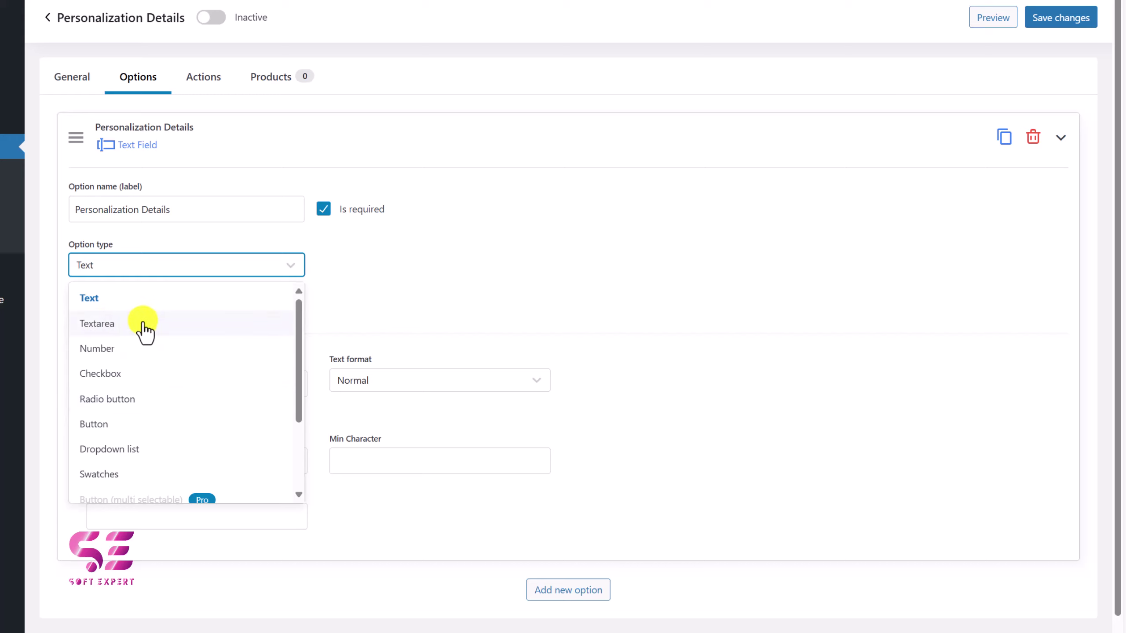
left_click(116, 327)
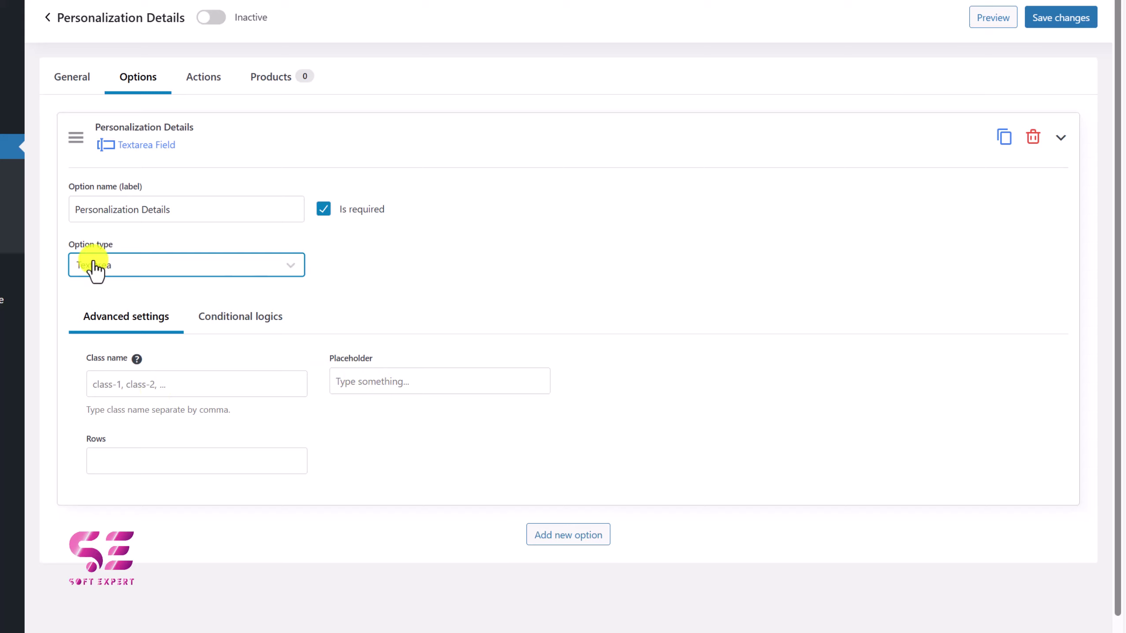
Set the textarea placeholder to 'Write any personalization details' and its rows to 4.
left_click(445, 381)
type("Write any personalization details")
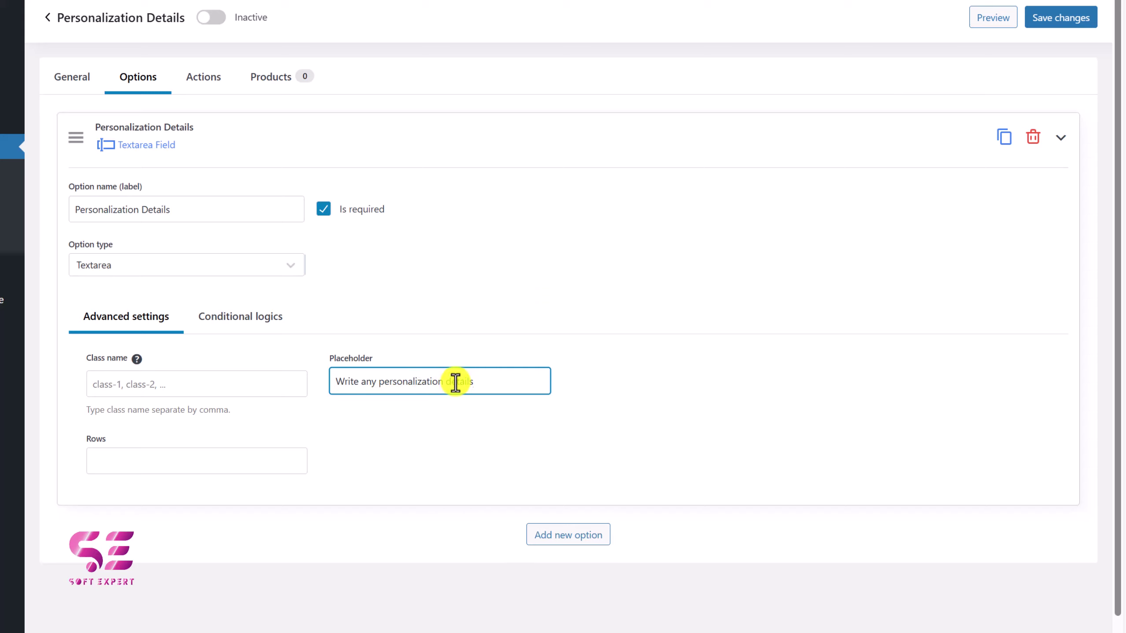
left_click(136, 467)
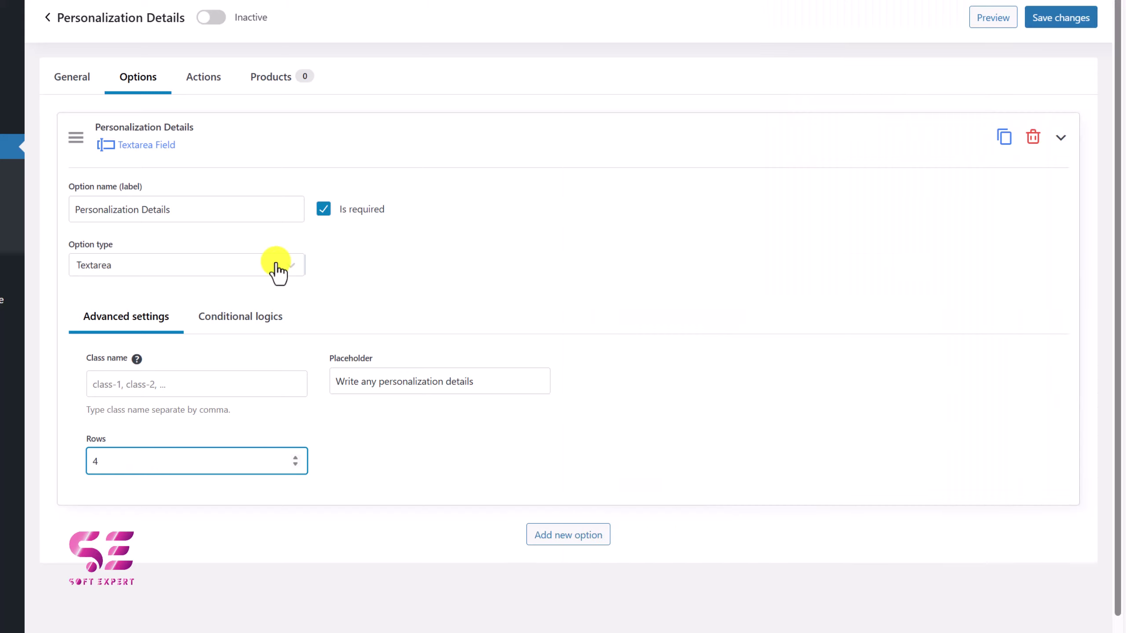
Add a second option named Options with the Radio button type.
left_click(557, 538)
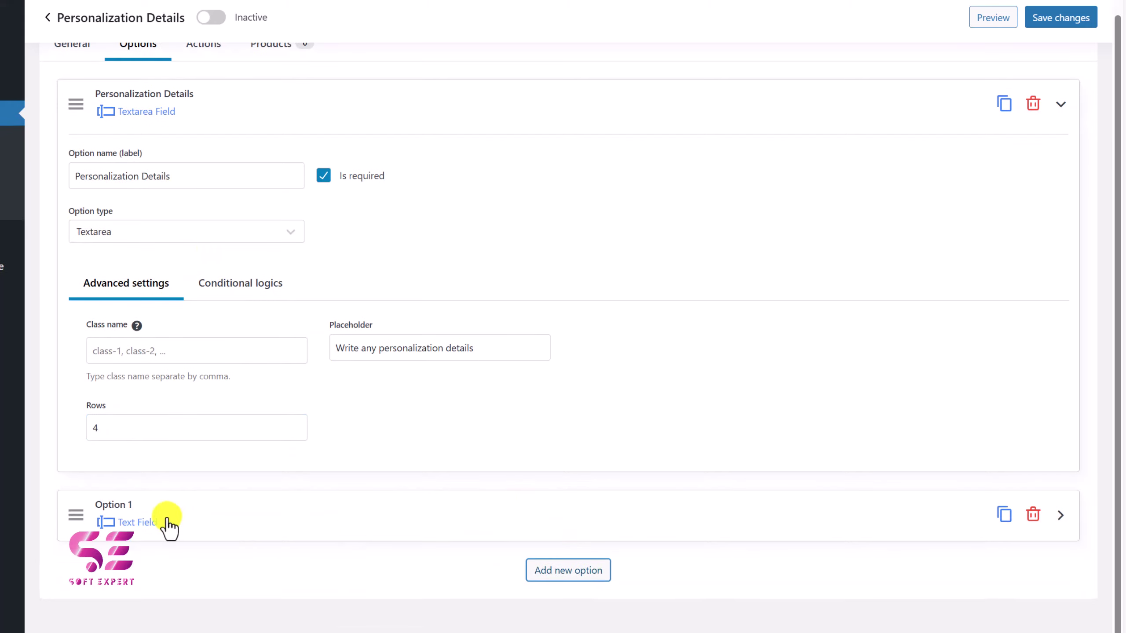
left_click(168, 528)
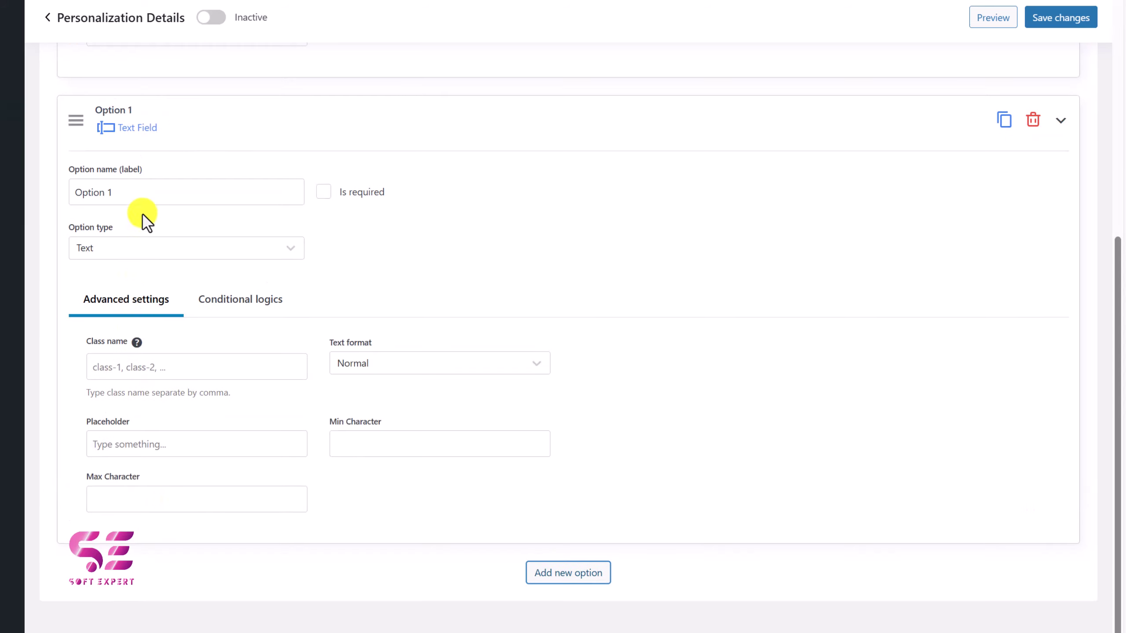
left_click_drag(128, 192, 59, 196)
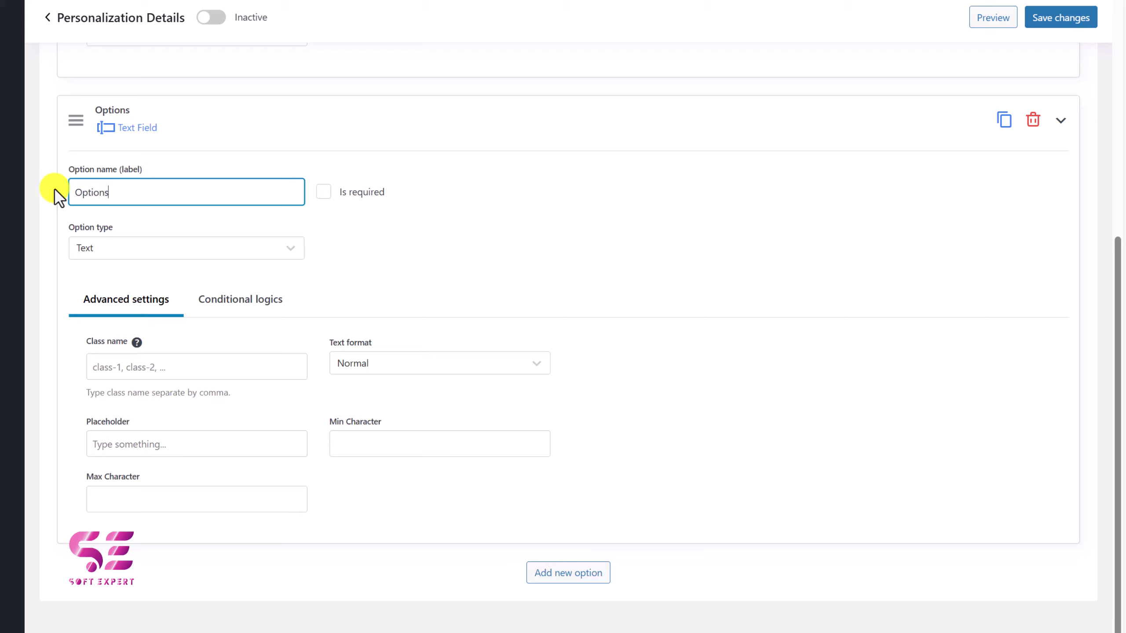
left_click(152, 248)
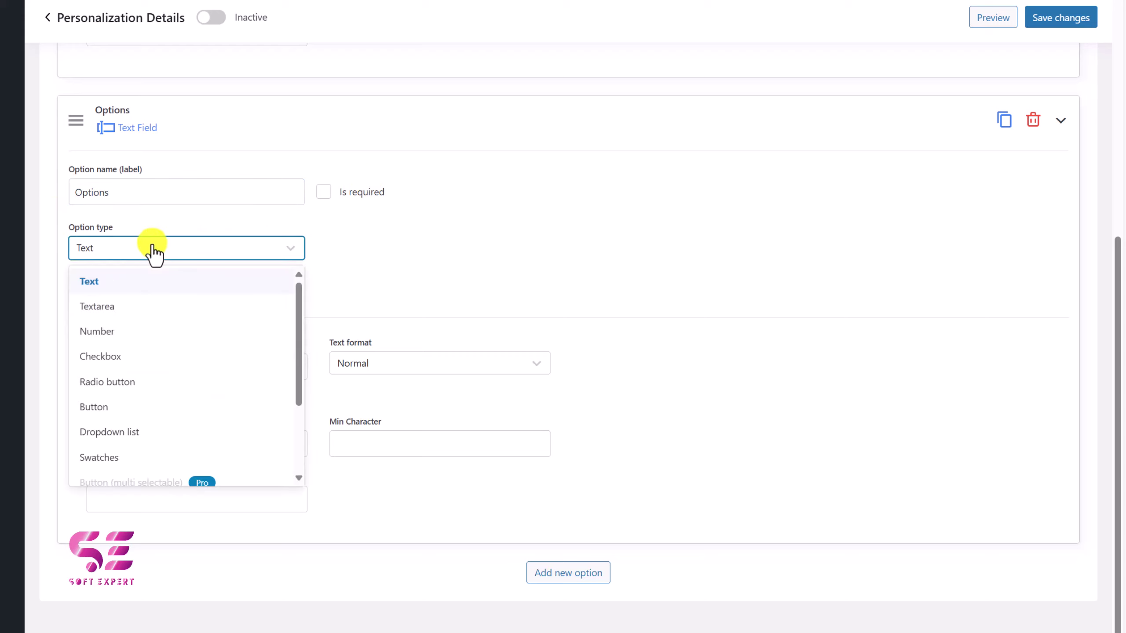
left_click(107, 382)
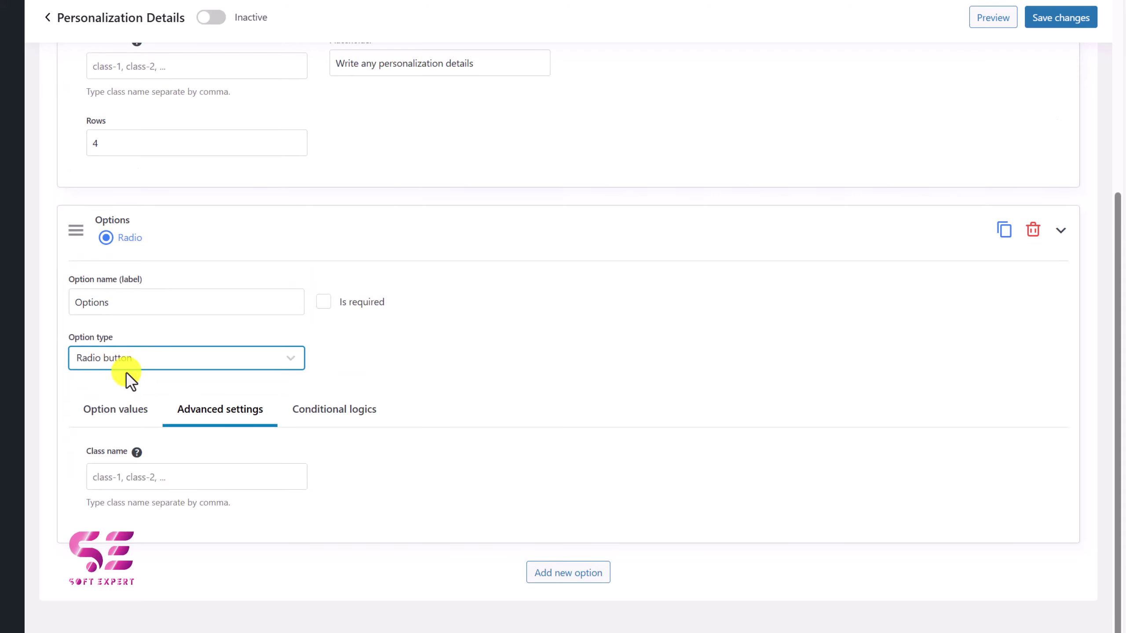
Give the radio option the values Options 1 and Option 2, deleting the extra sample value.
left_click(126, 413)
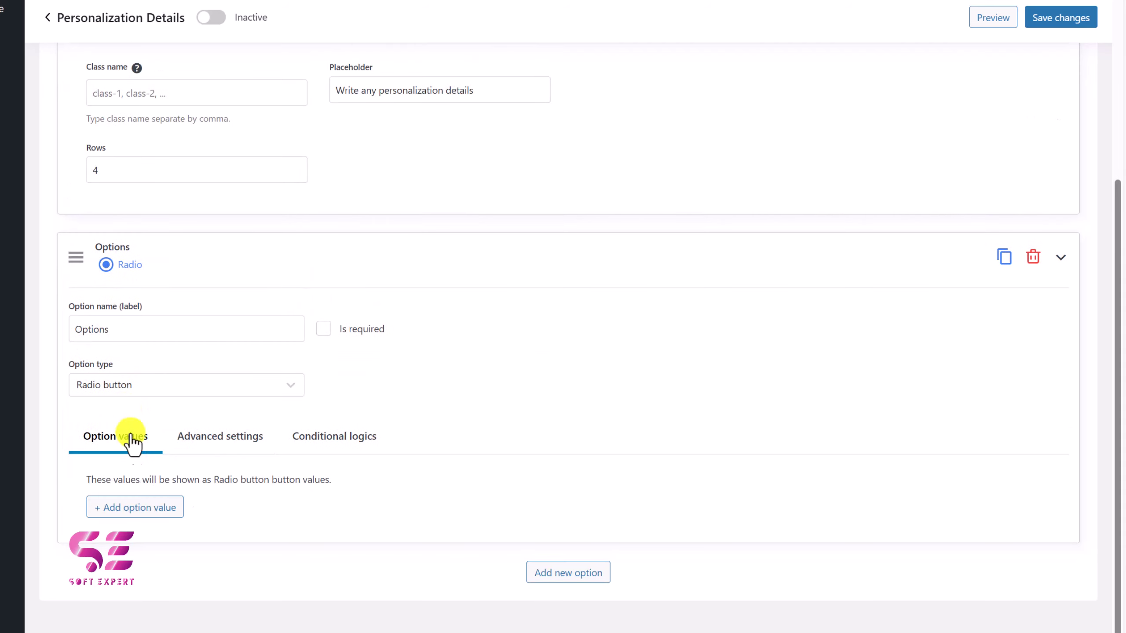
left_click(159, 506)
left_click_drag(188, 403, 79, 416)
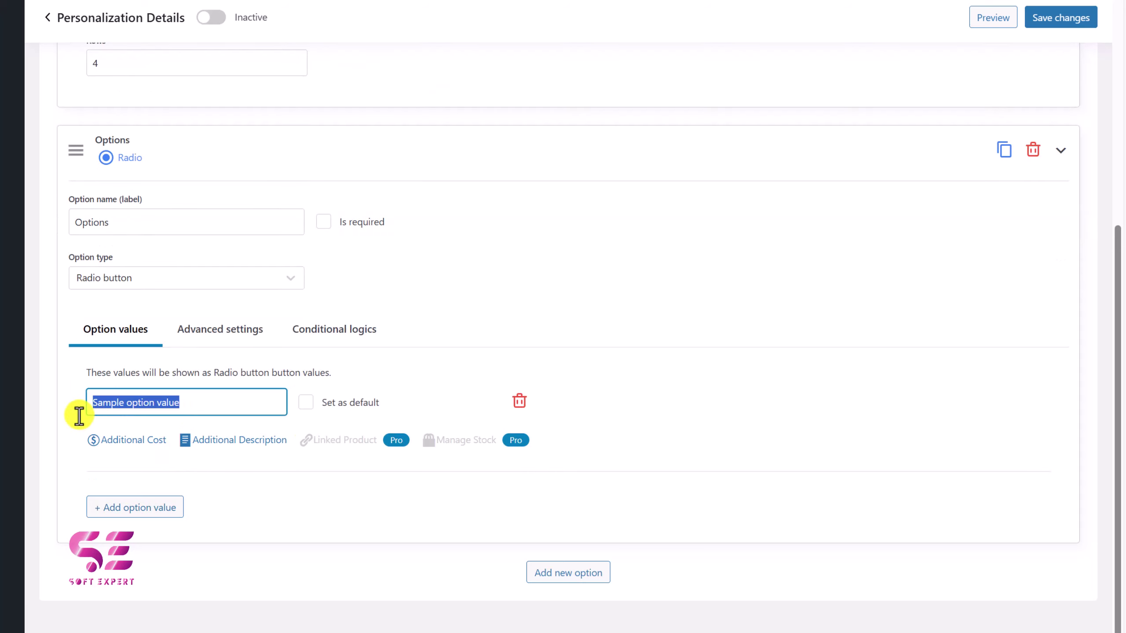
type("Options 1")
key("Return")
type("Option 2")
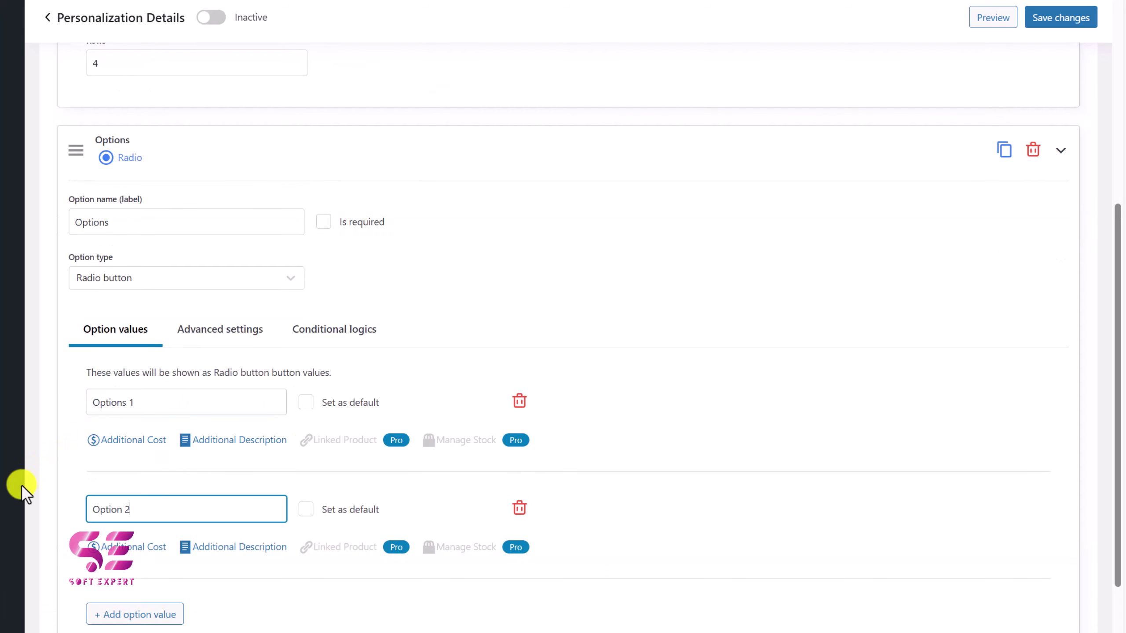
left_click(117, 616)
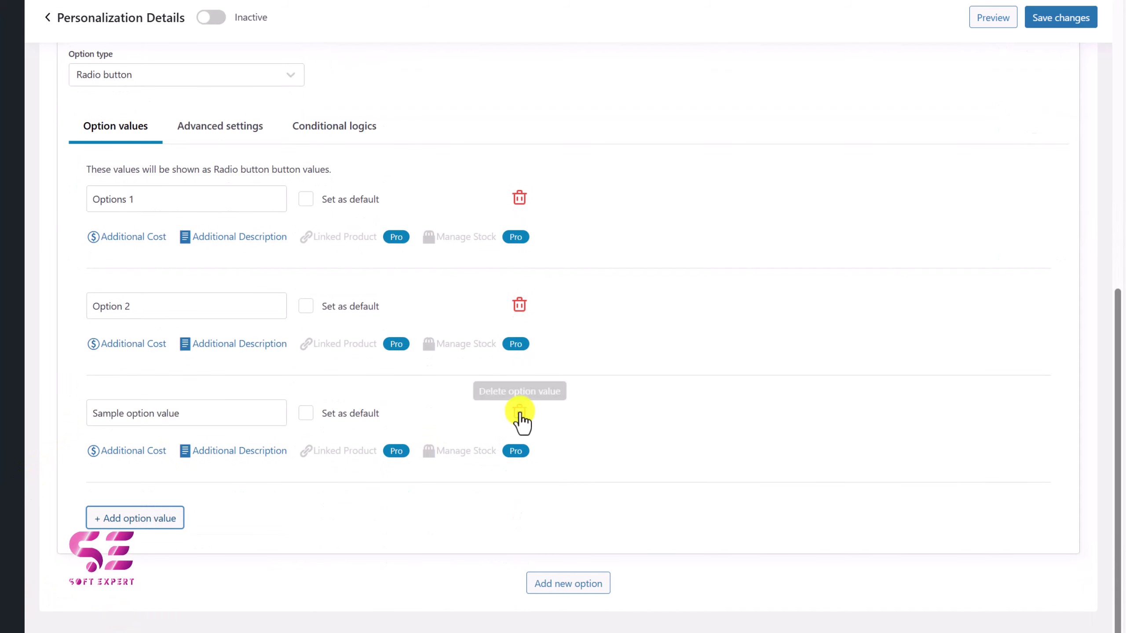
left_click(520, 413)
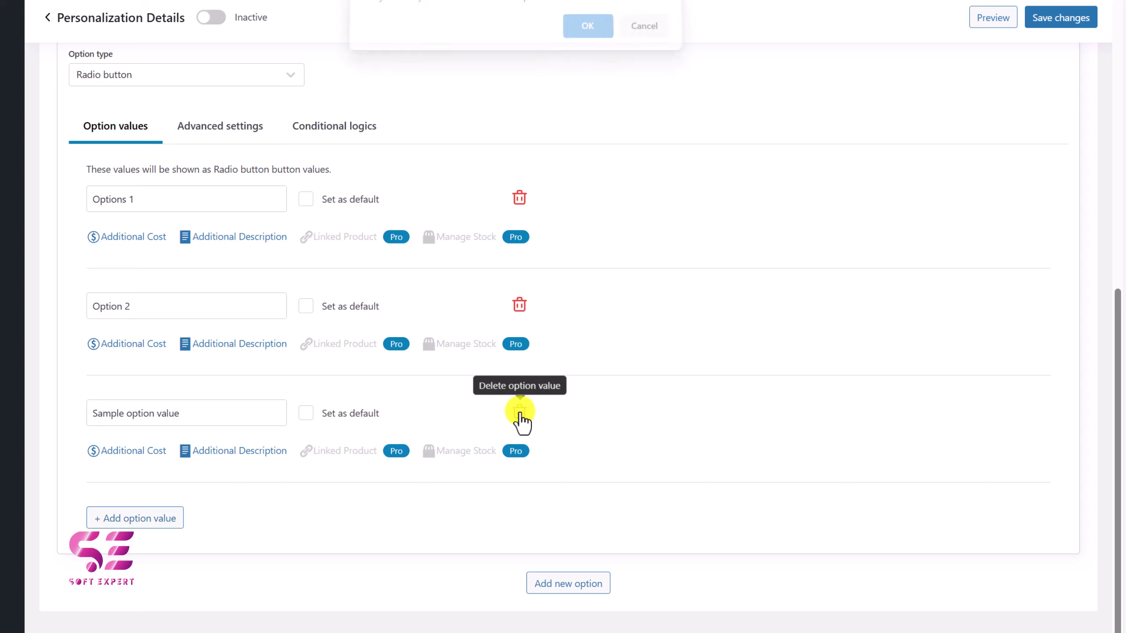
left_click(591, 35)
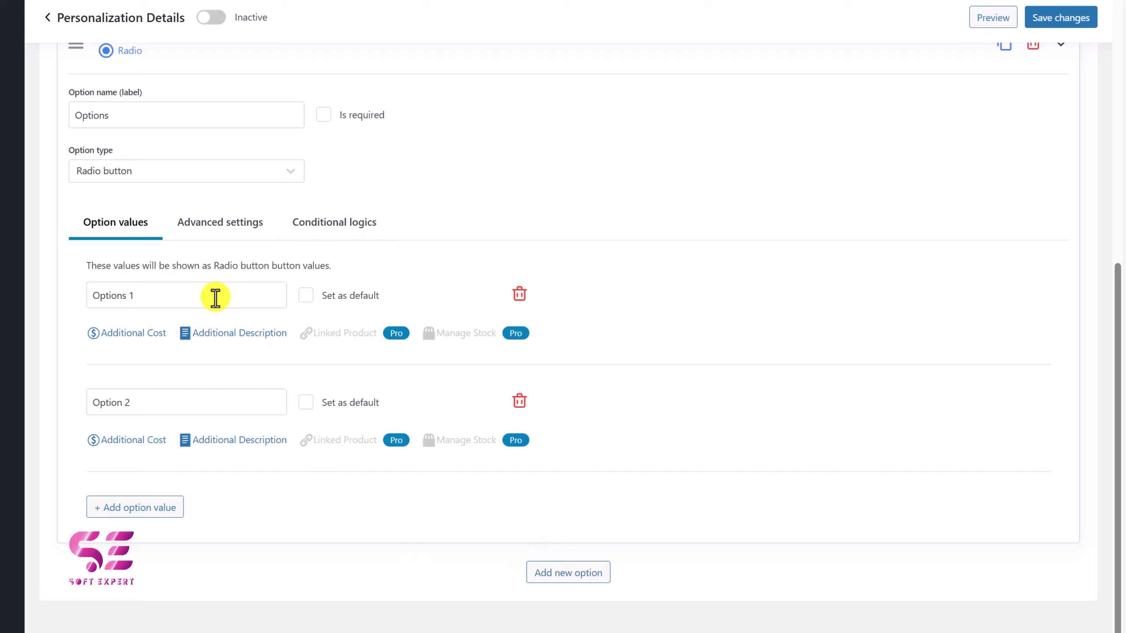
scroll(215, 297, "up", 5)
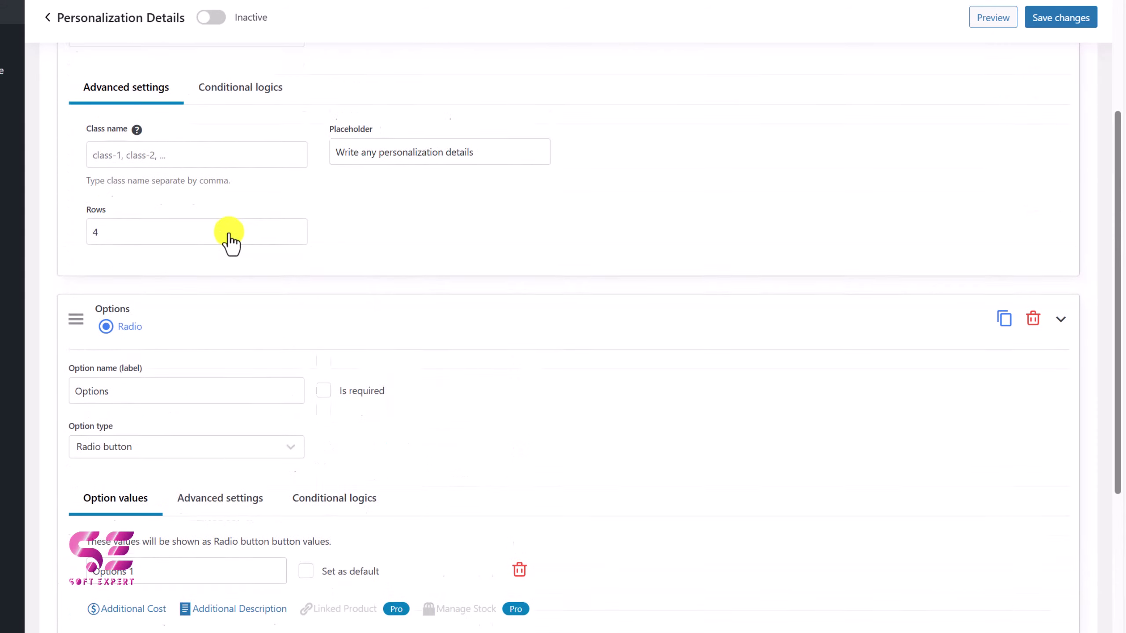
scroll(228, 239, "up", 5)
Create Action set 1 with the condition Options is Options 1.
left_click(203, 78)
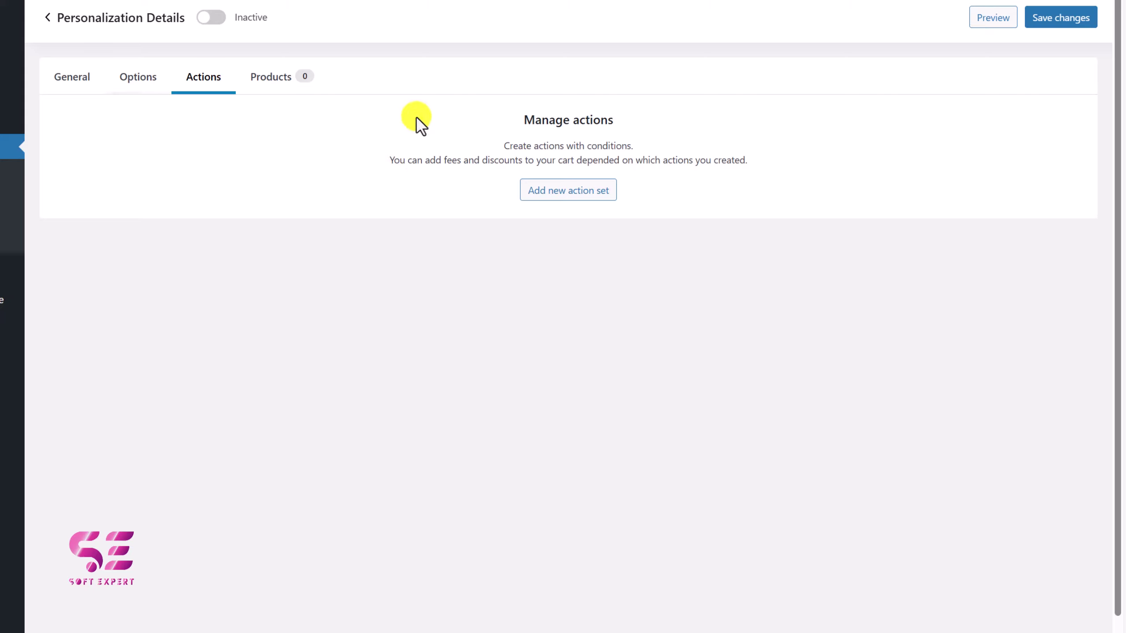
left_click(562, 198)
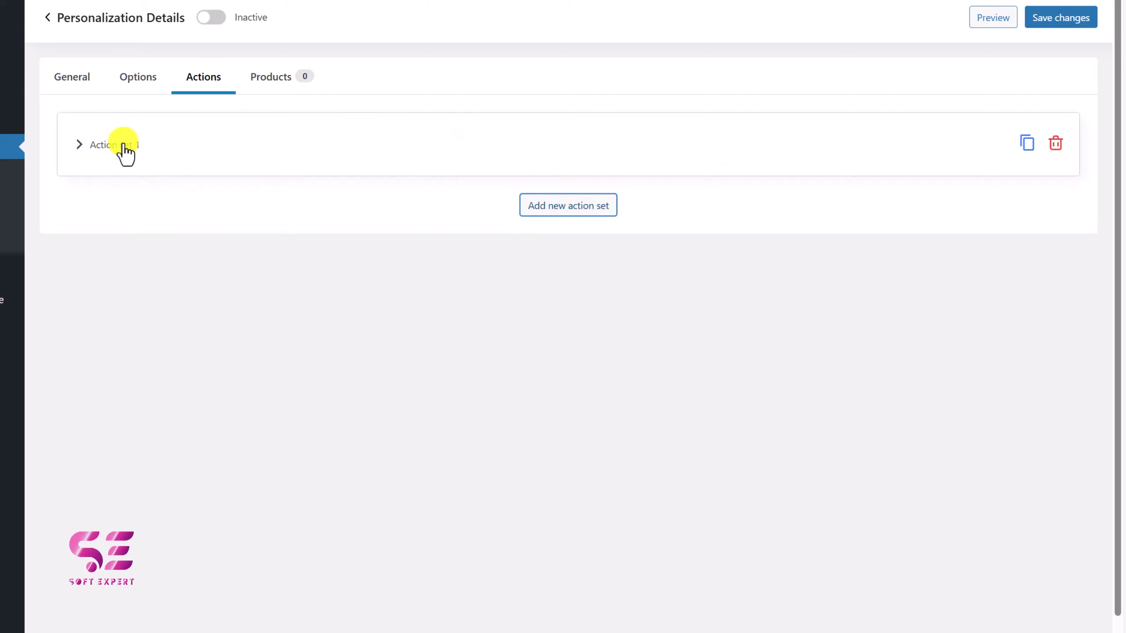
left_click(127, 145)
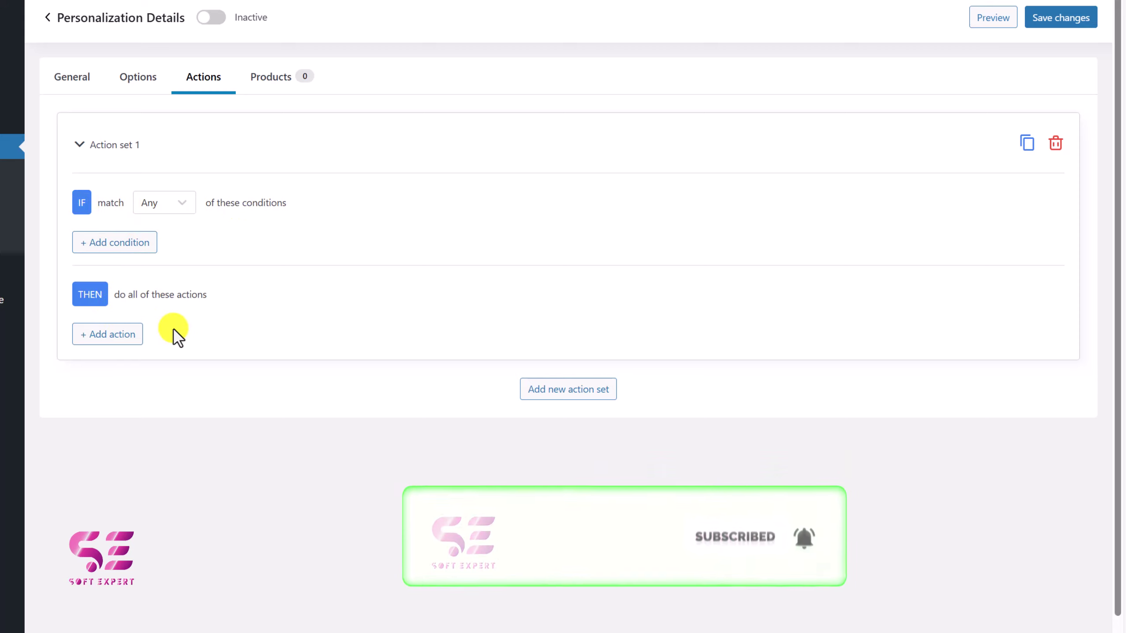
left_click(123, 249)
left_click(131, 262)
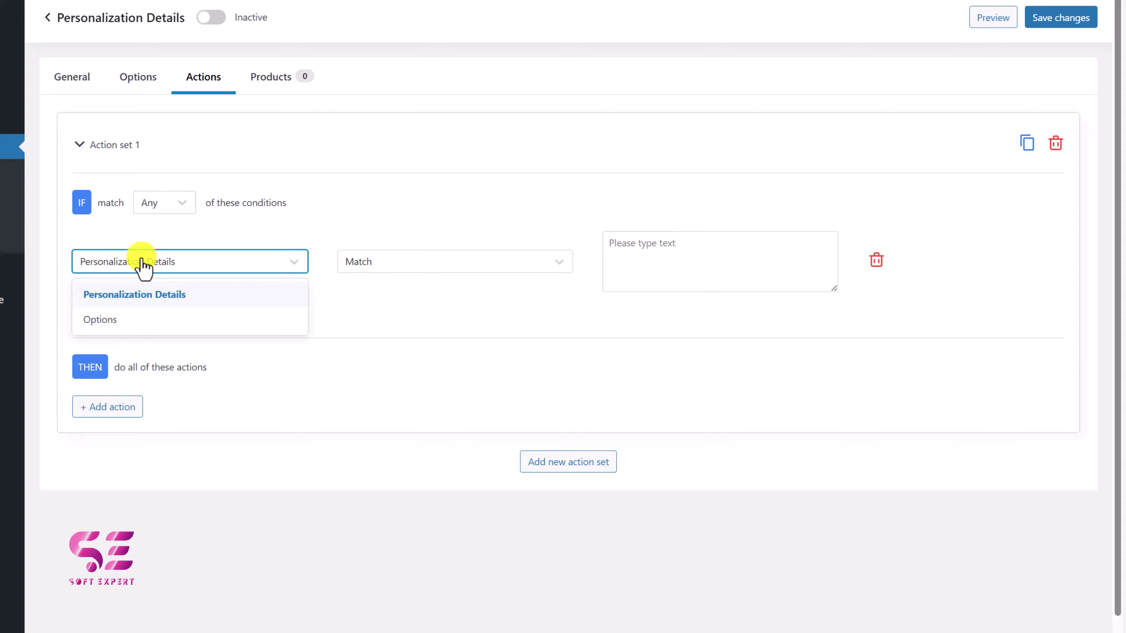
left_click(125, 328)
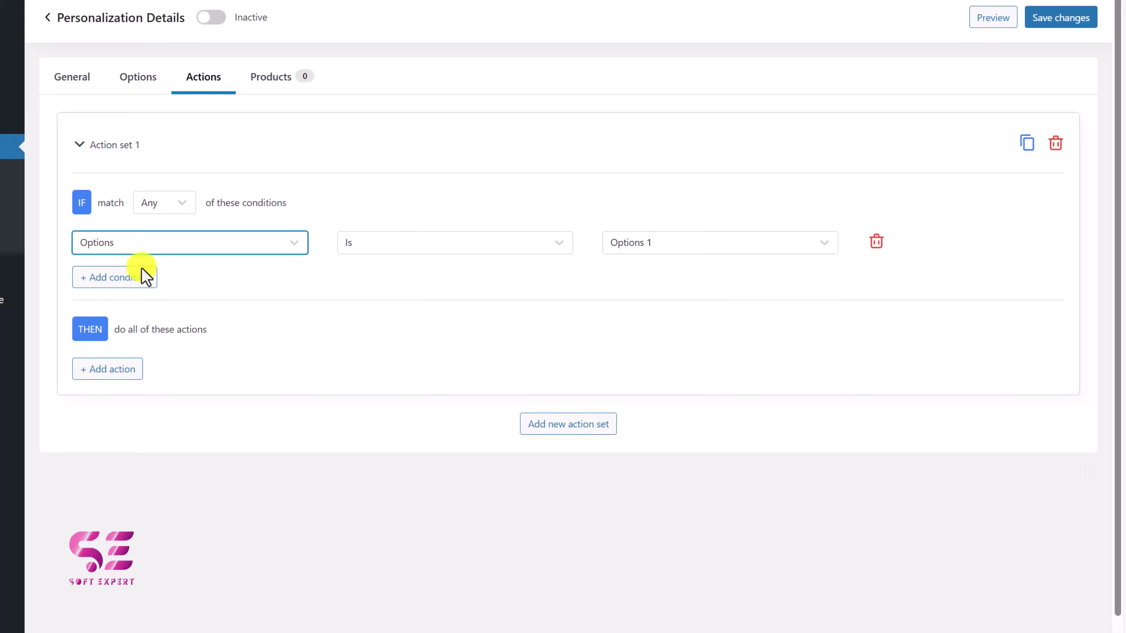
left_click(650, 248)
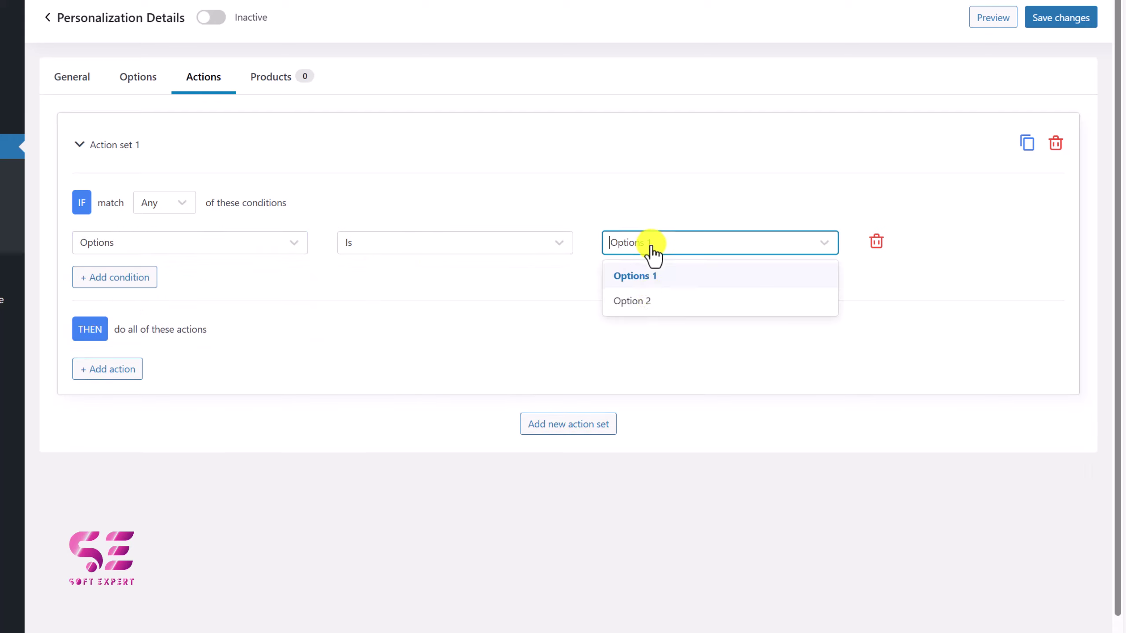
left_click(646, 277)
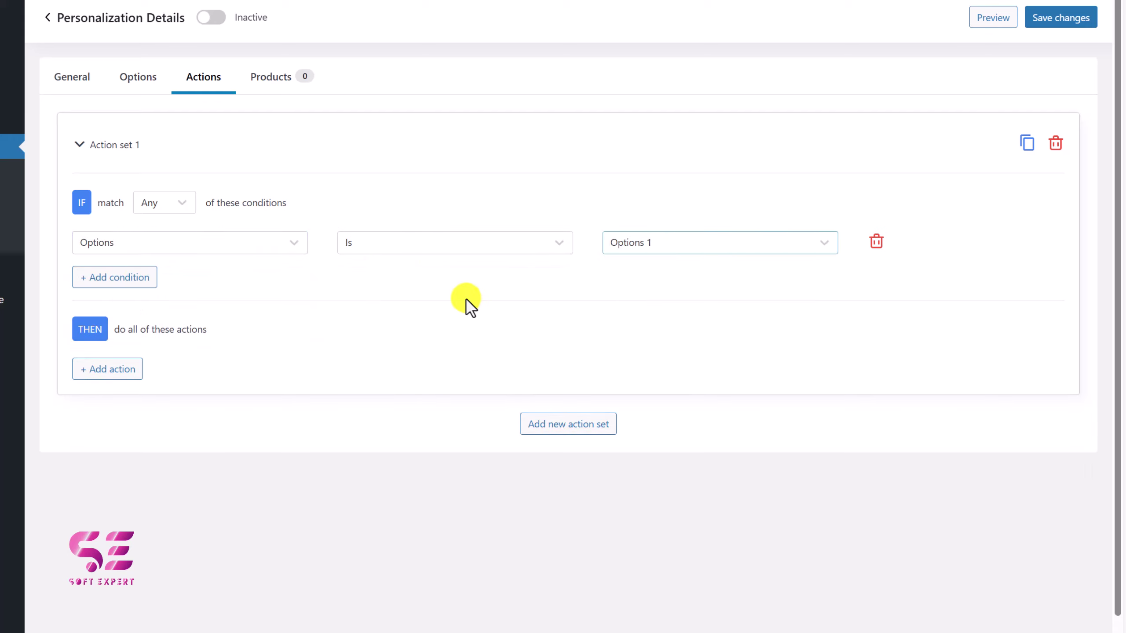
Add an Add fee action of 10 named Discount to Action set 1.
left_click(99, 375)
left_click(171, 376)
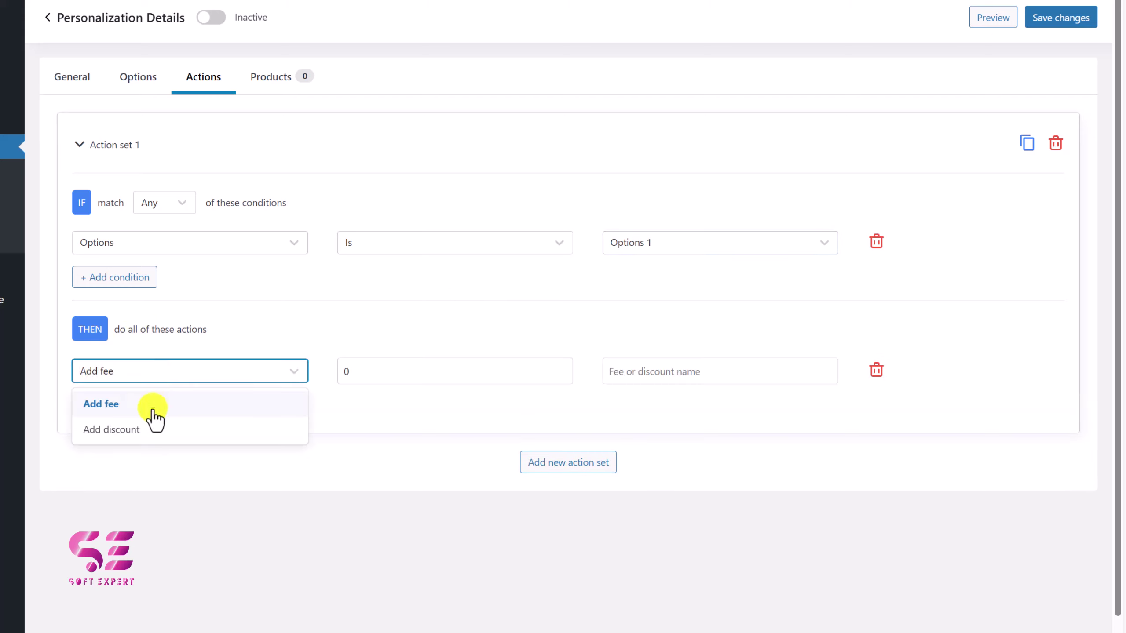
left_click(330, 377)
type("1")
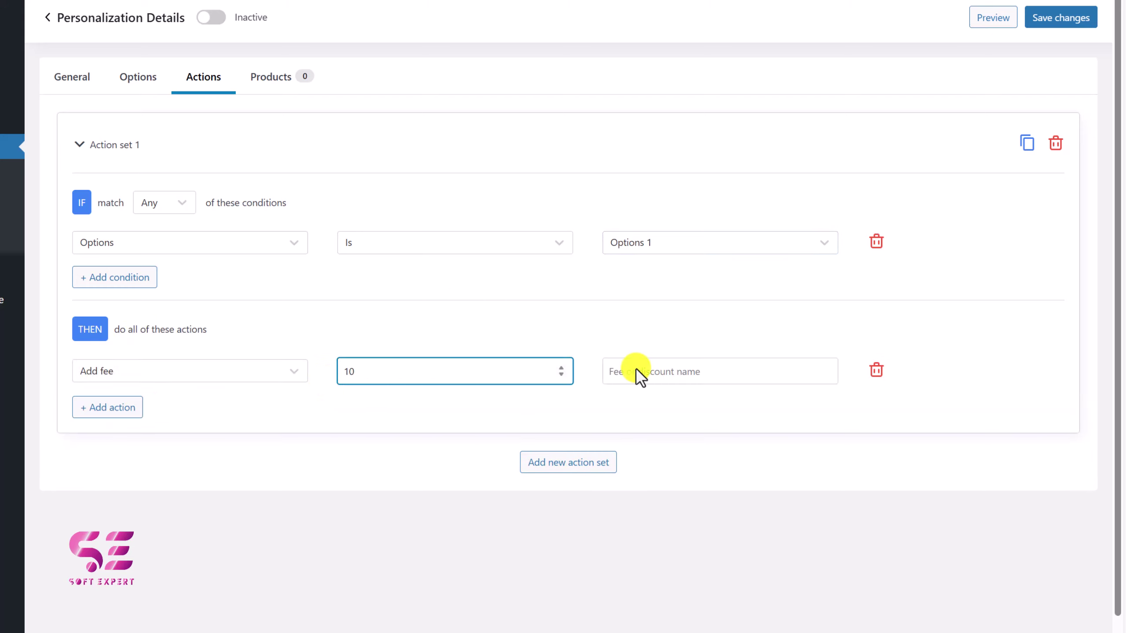
left_click(671, 374)
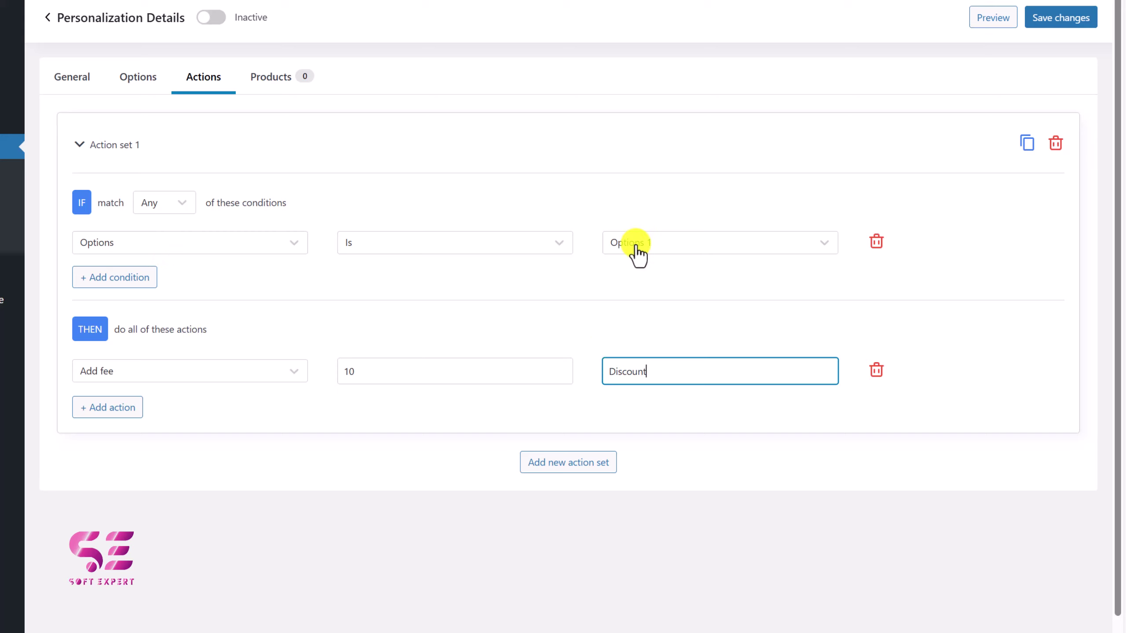
left_click_drag(370, 366, 314, 372)
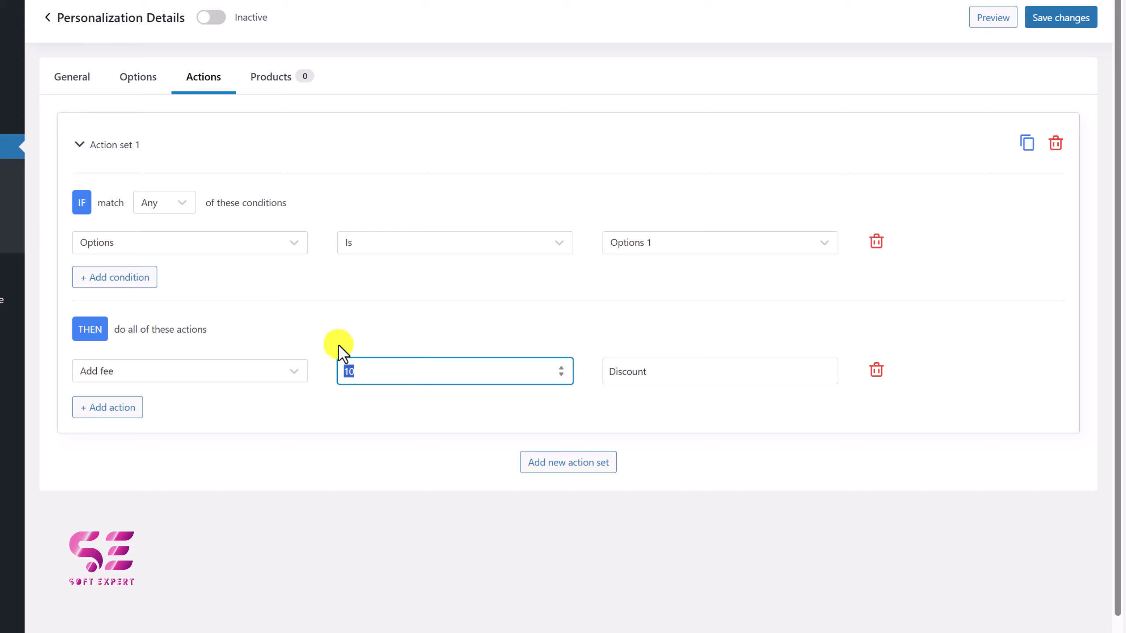
Assign the set to Perfume Engraving via Choose one by one, then save the changes.
left_click(263, 96)
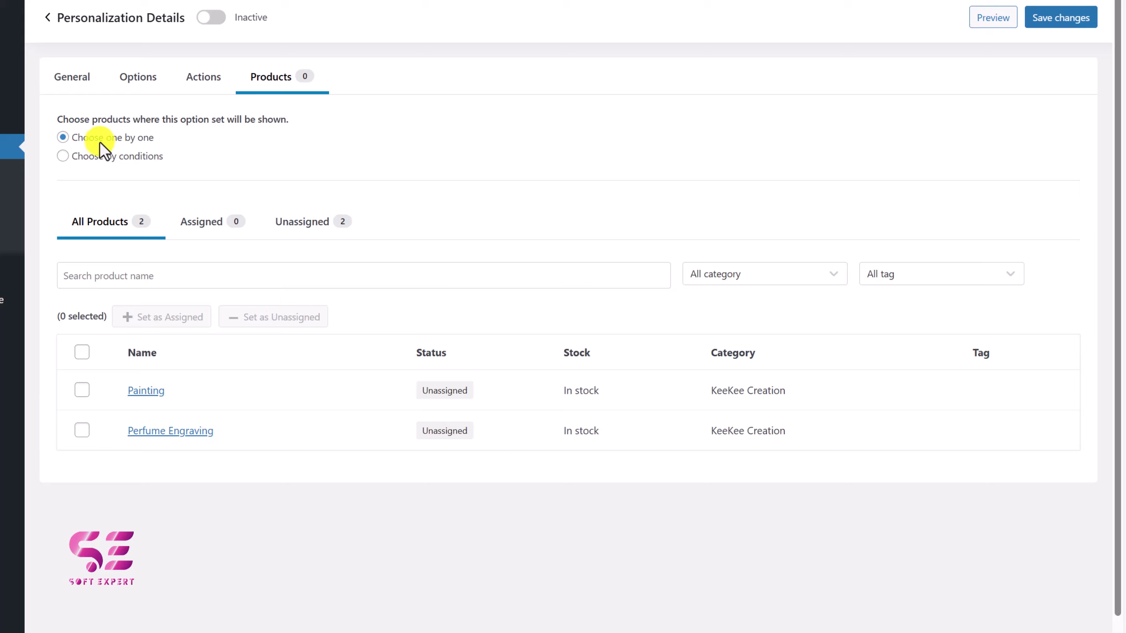
left_click(61, 158)
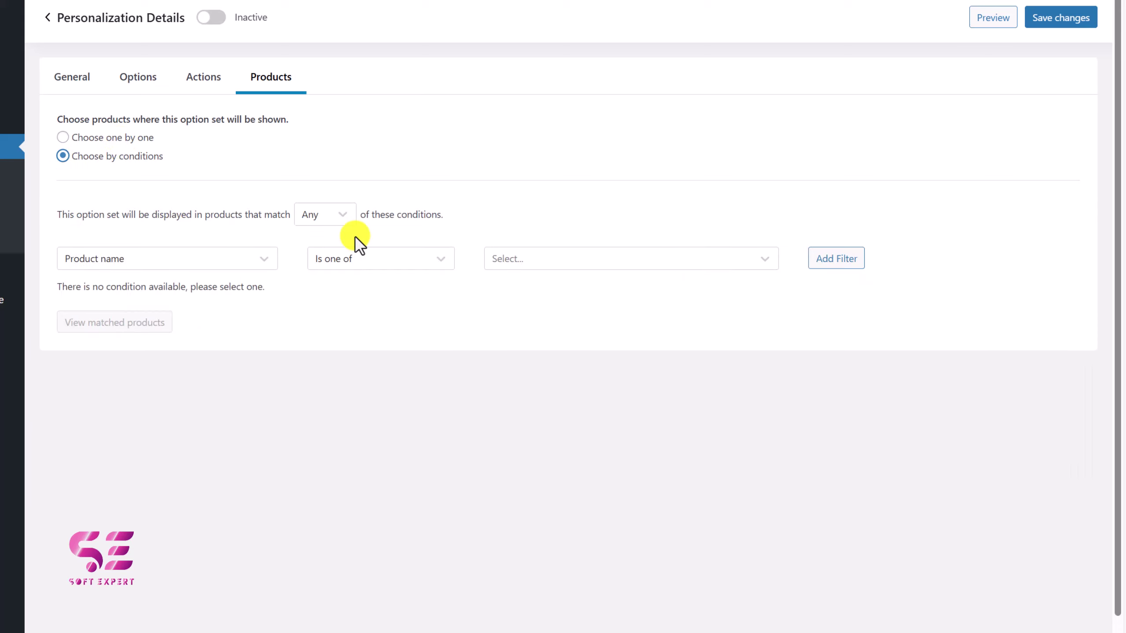
left_click(62, 137)
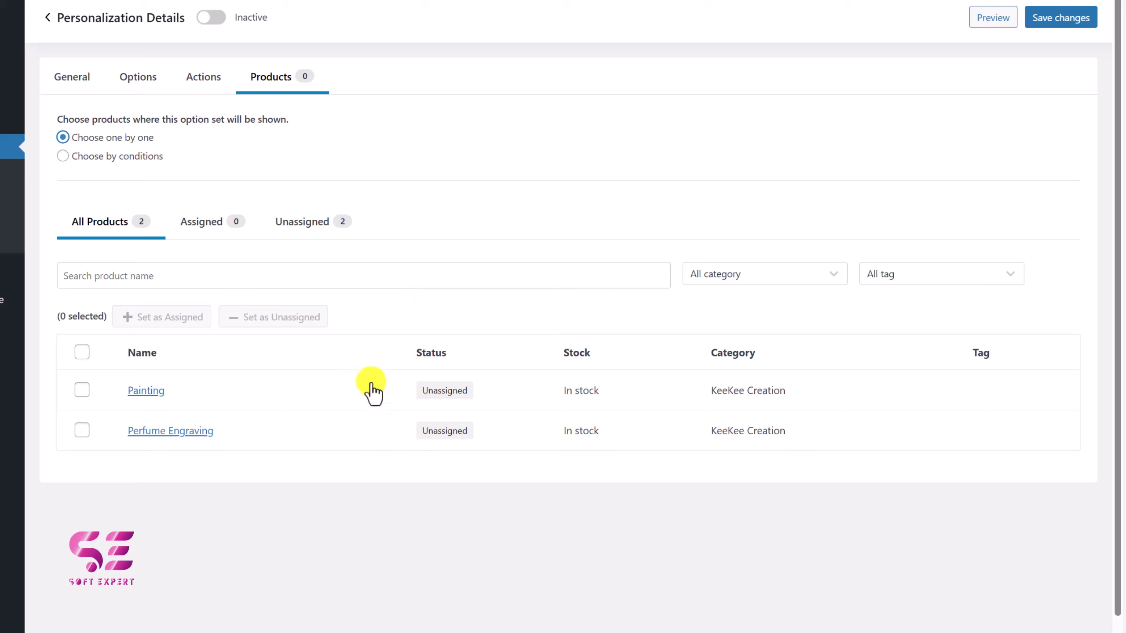
left_click(82, 430)
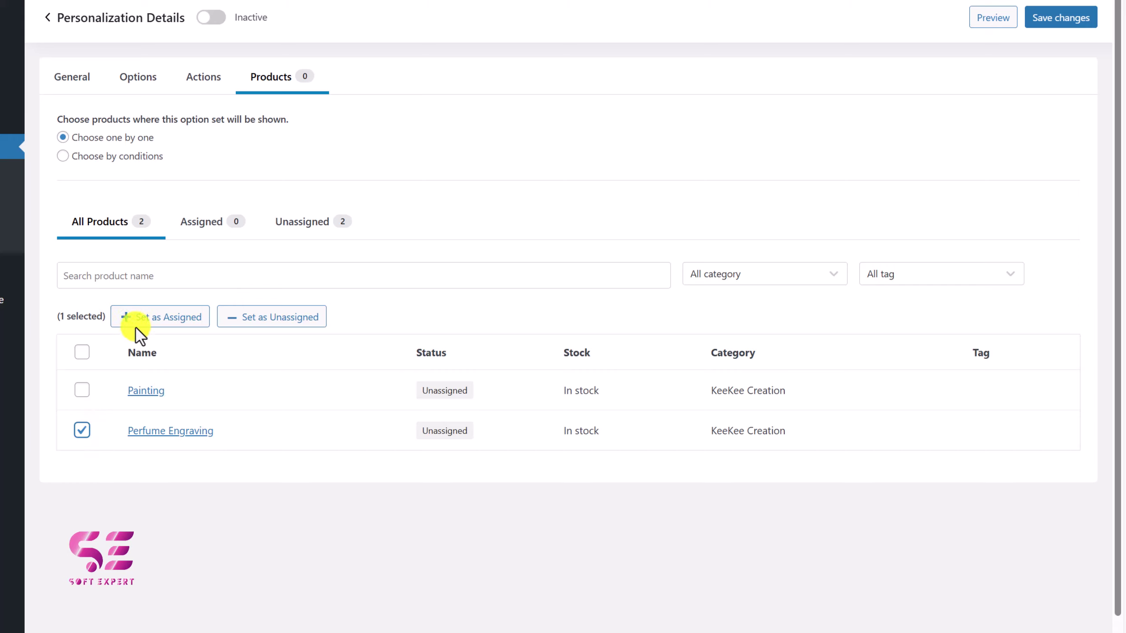
left_click(167, 318)
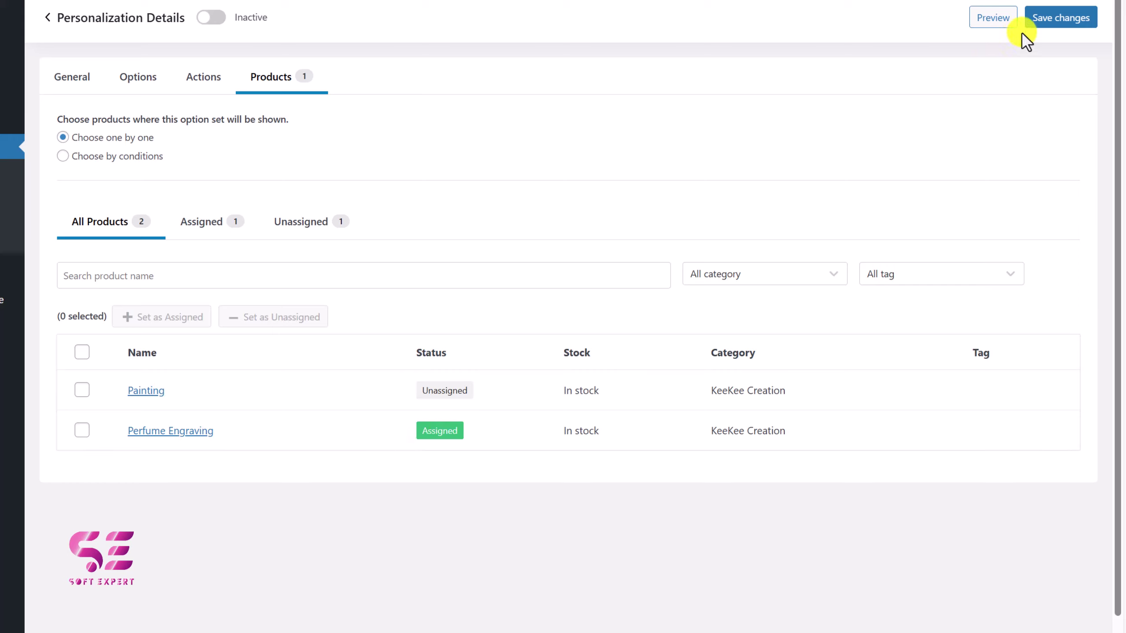
left_click(1044, 18)
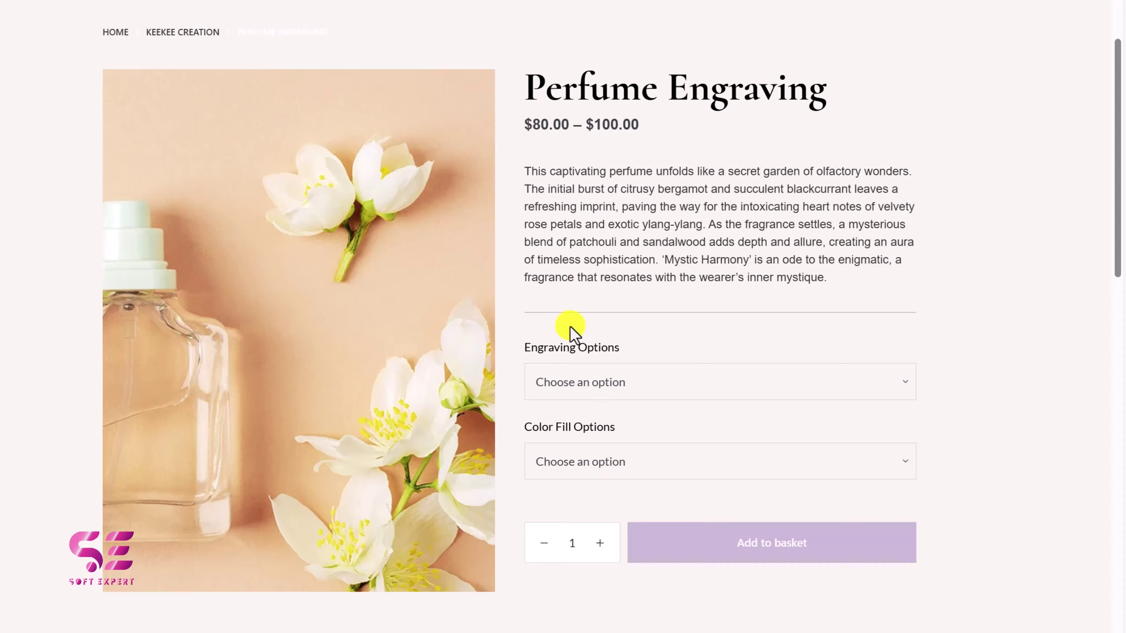
Switch the option set to Active, save it, and reload the Perfume Engraving page.
key("alt+Tab")
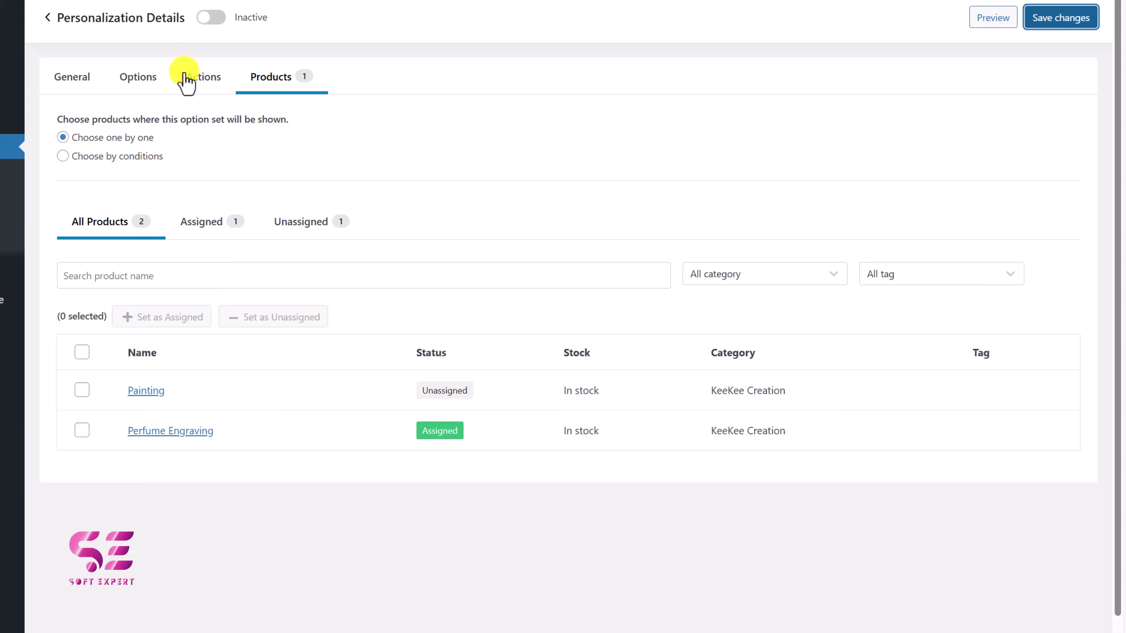
left_click(212, 17)
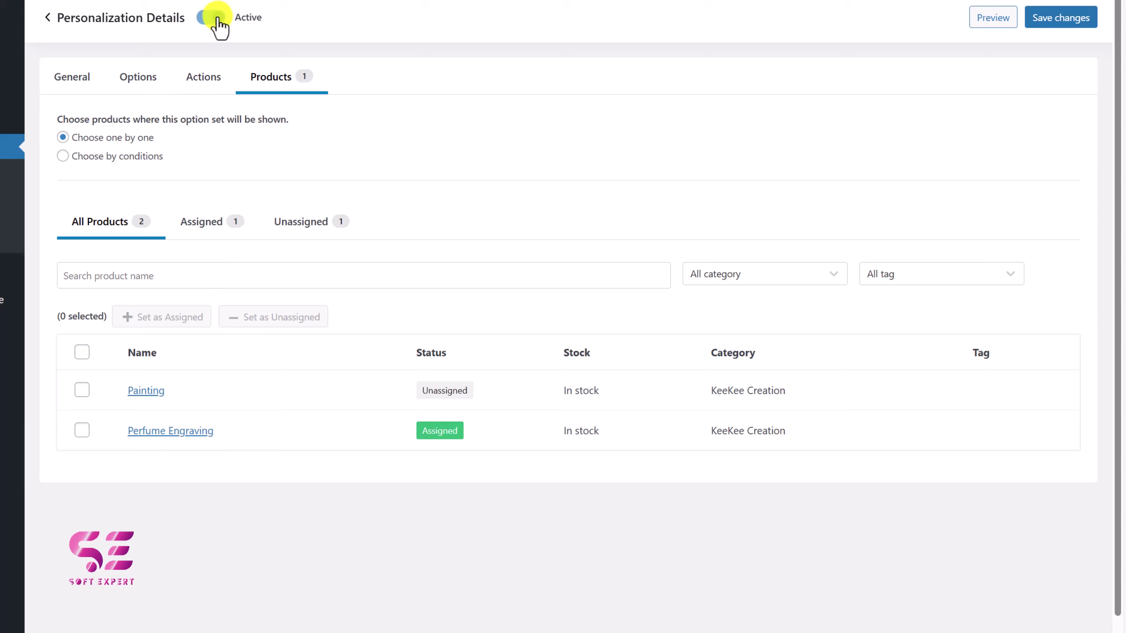
left_click(1042, 24)
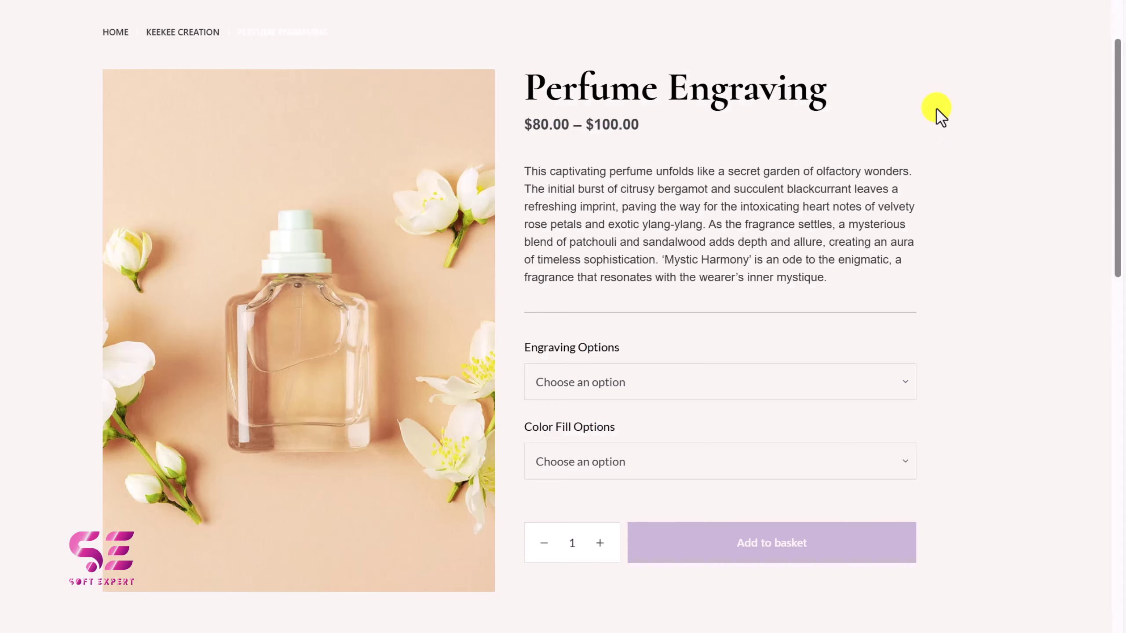
right_click(936, 112)
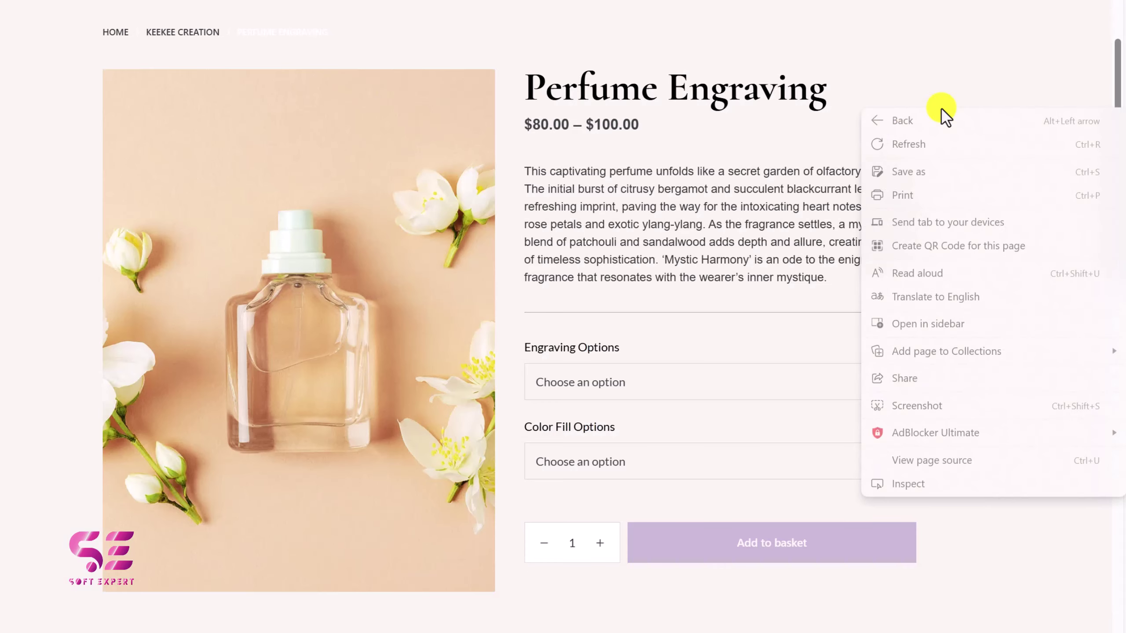
left_click(934, 148)
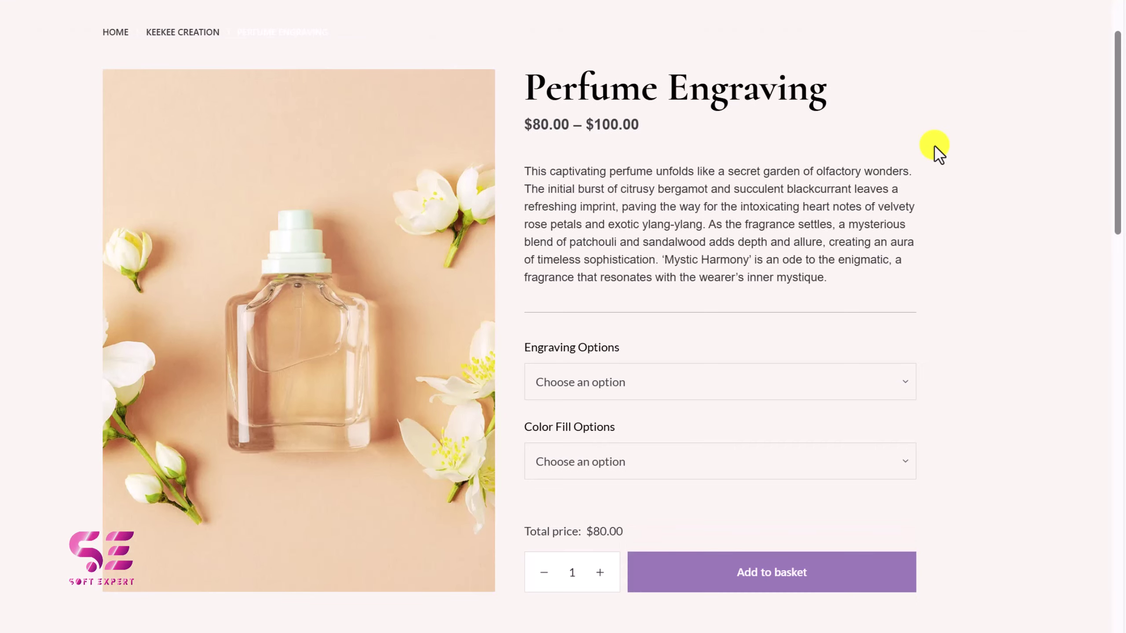
Choose 1-5 Words, No Fill and Options 1, giving a $10.00 extra and $90.00 total.
scroll(679, 445, "down", 3)
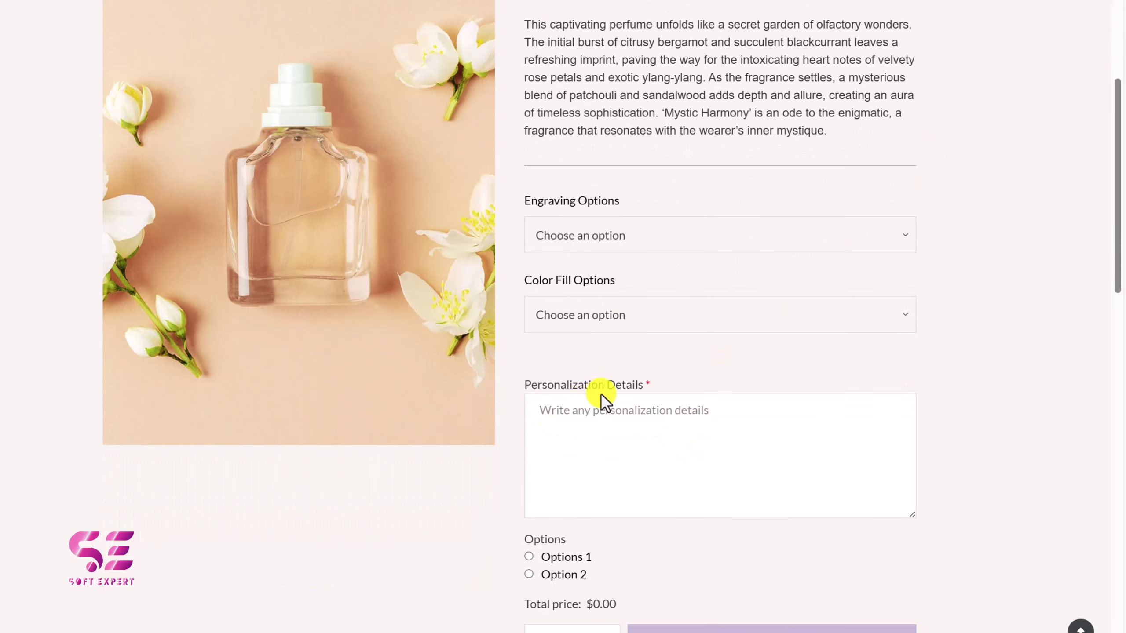
scroll(601, 398, "down", 1)
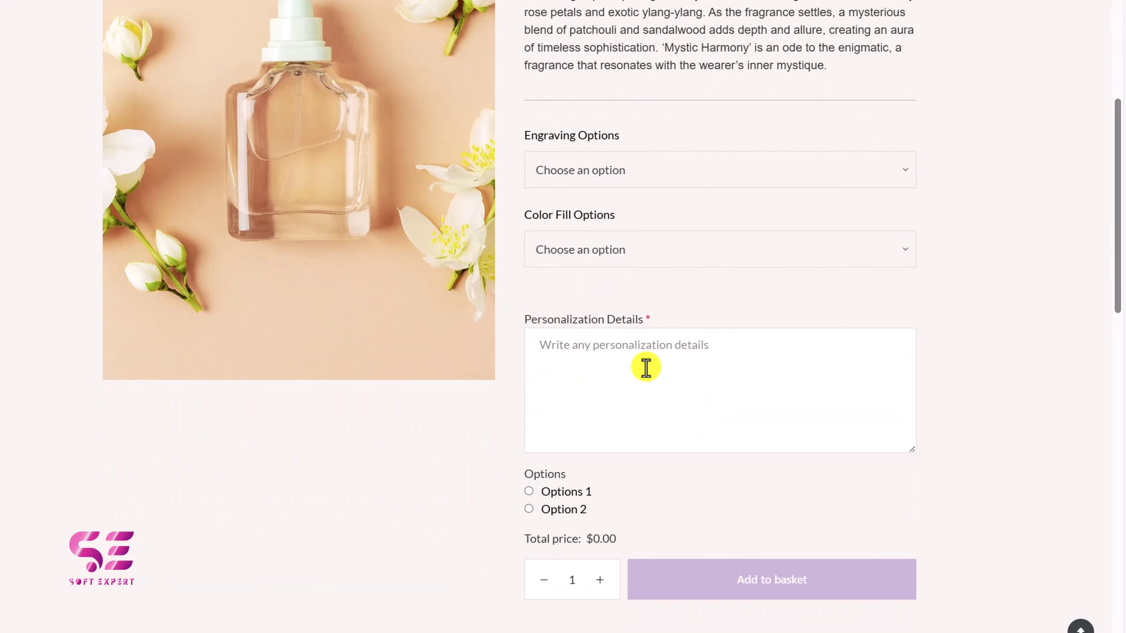
scroll(648, 367, "down", 1)
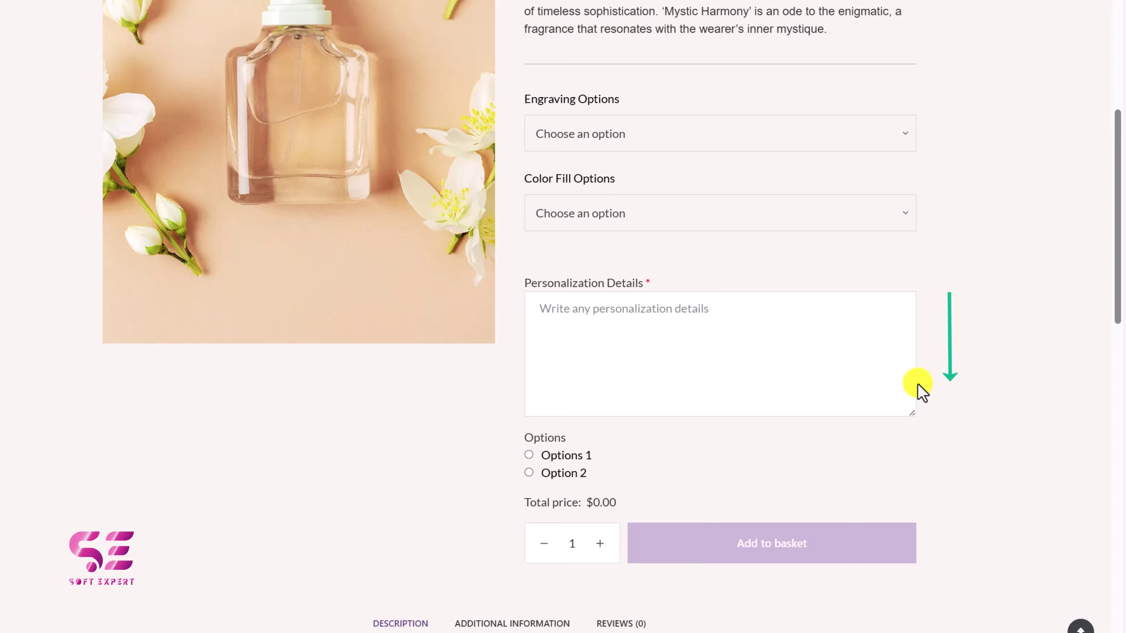
scroll(654, 288, "down", 1)
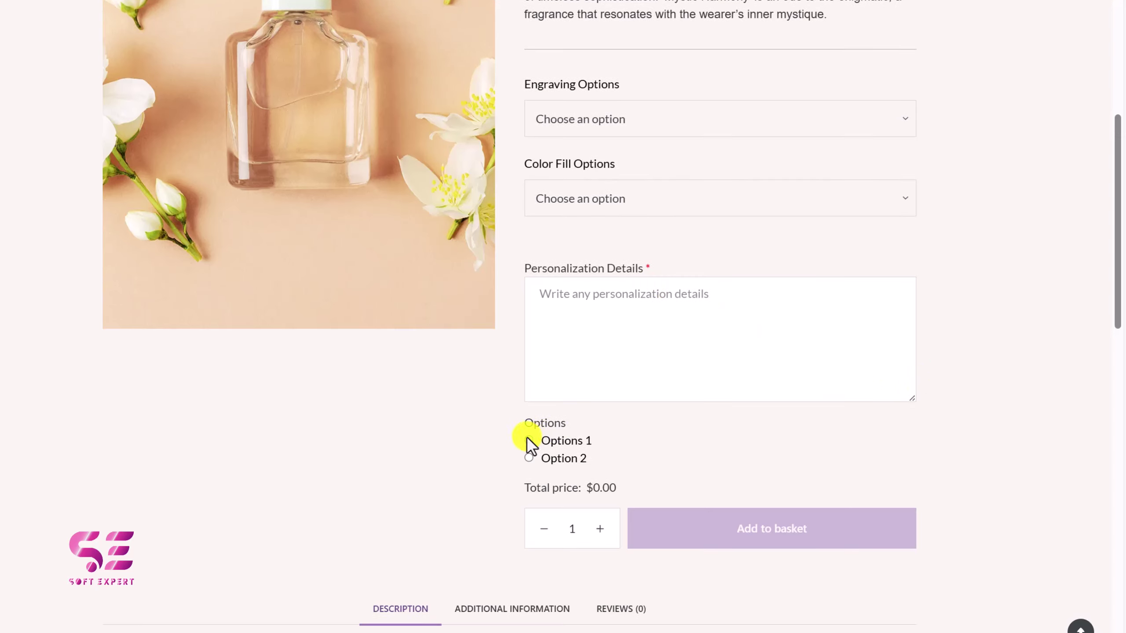
scroll(538, 442, "up", 3)
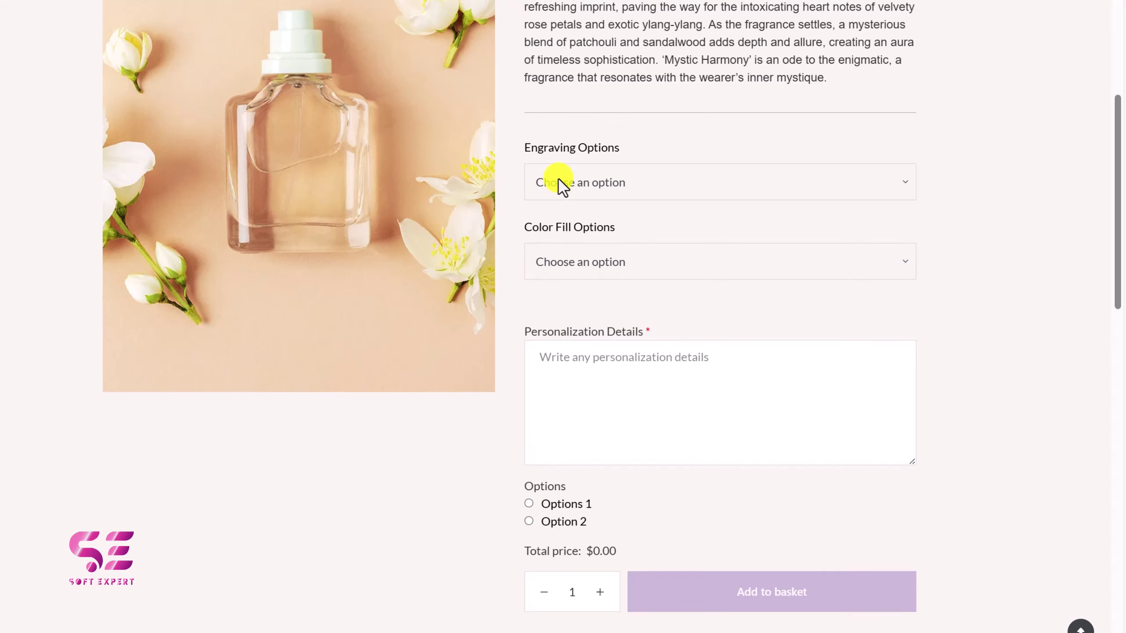
left_click(561, 182)
left_click(558, 225)
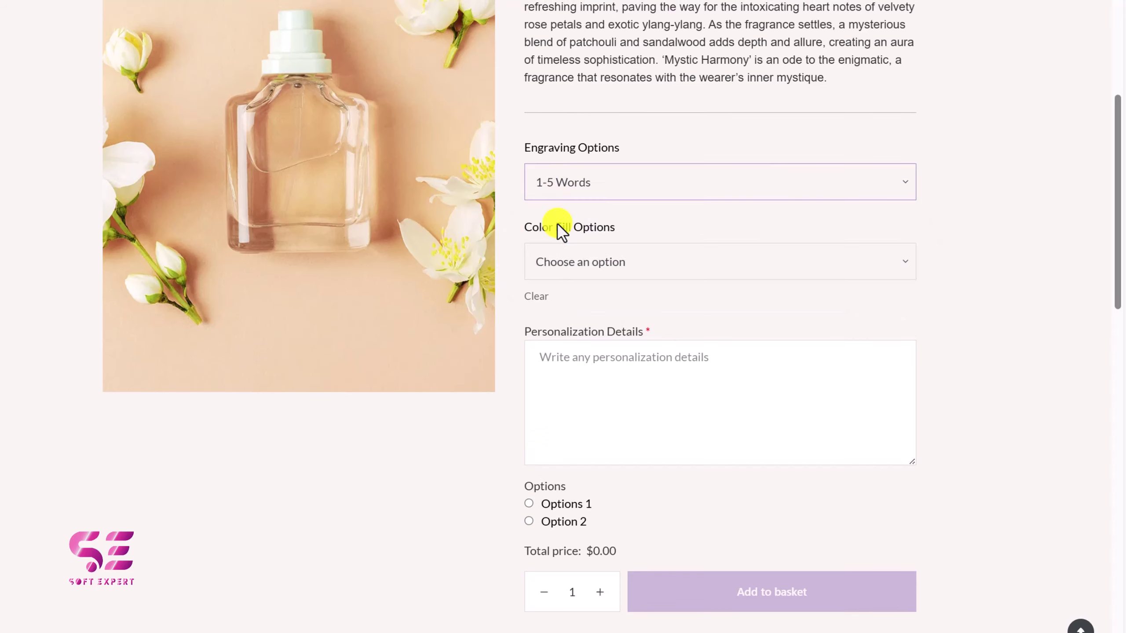
left_click(545, 262)
left_click(549, 306)
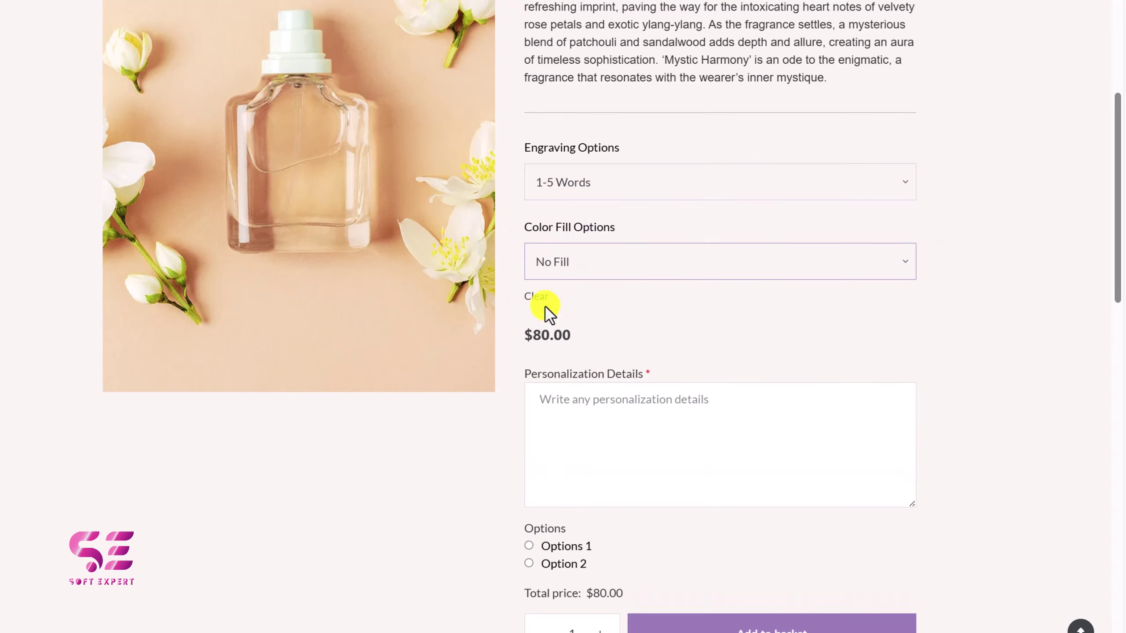
scroll(589, 461, "down", 2)
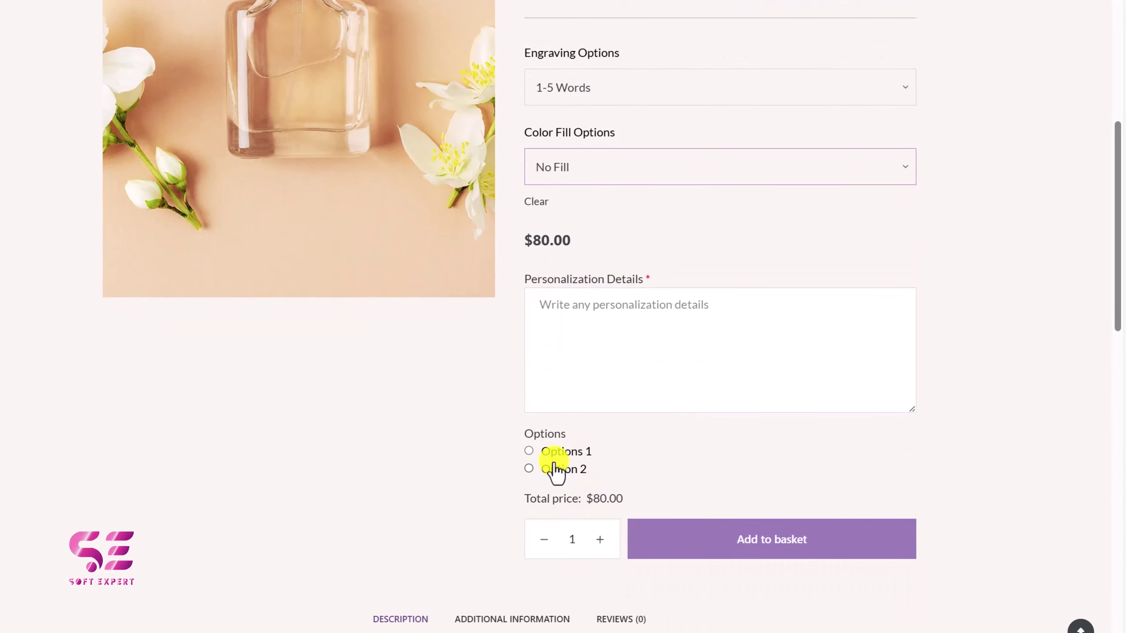
left_click(528, 451)
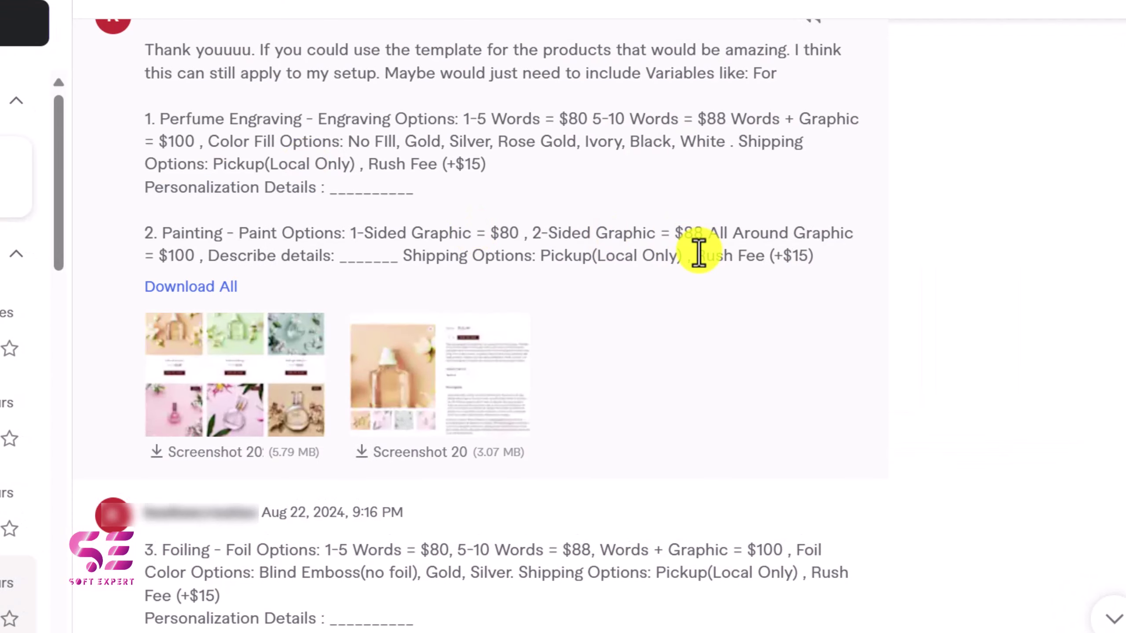
left_click_drag(696, 252, 764, 255)
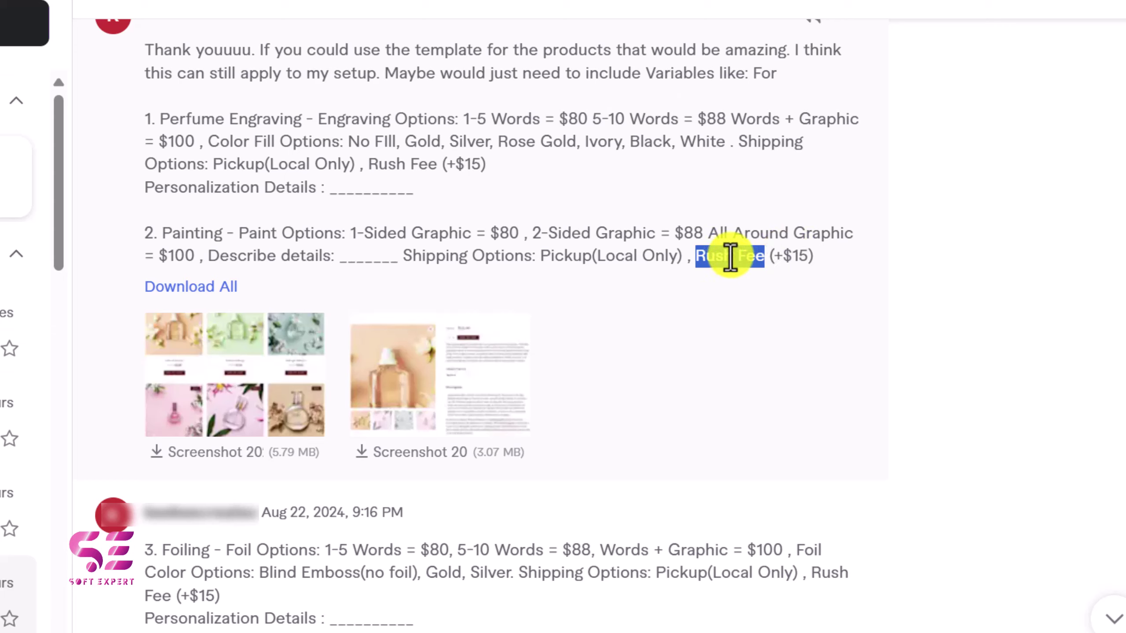
key("alt+Tab")
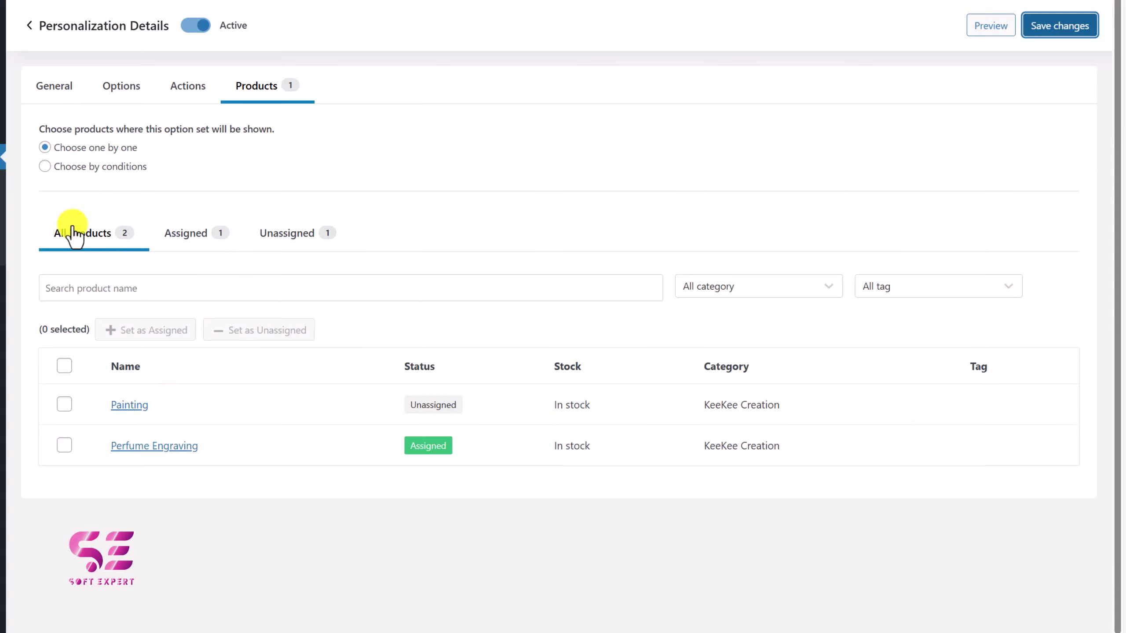
Remove the Options radio field and add a new field named Rush Fee.
left_click(121, 93)
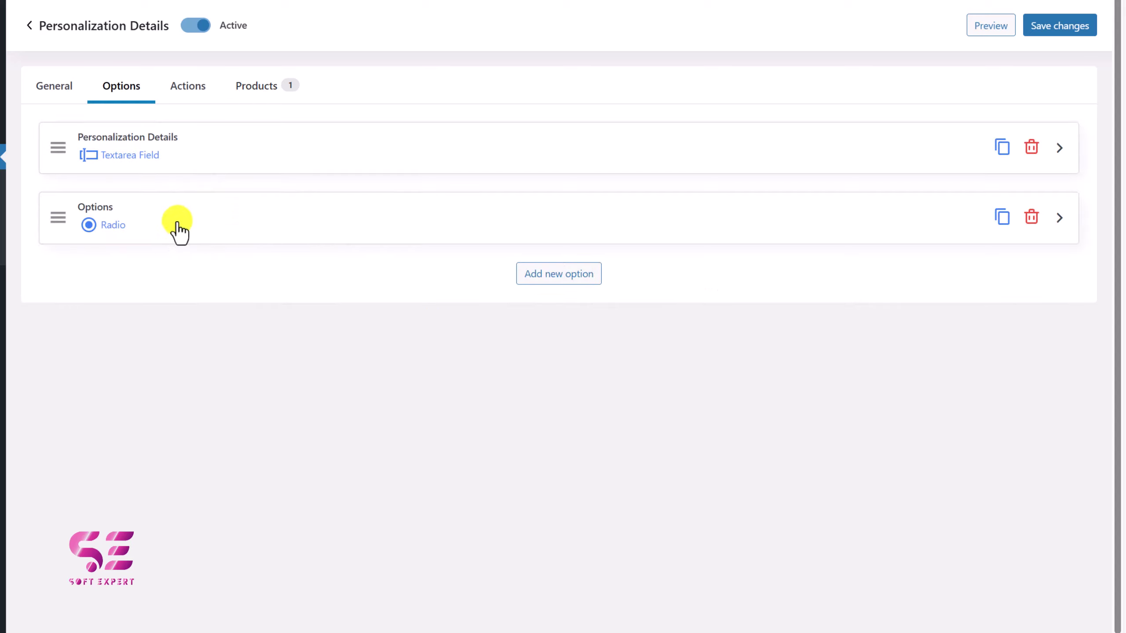
left_click(1031, 217)
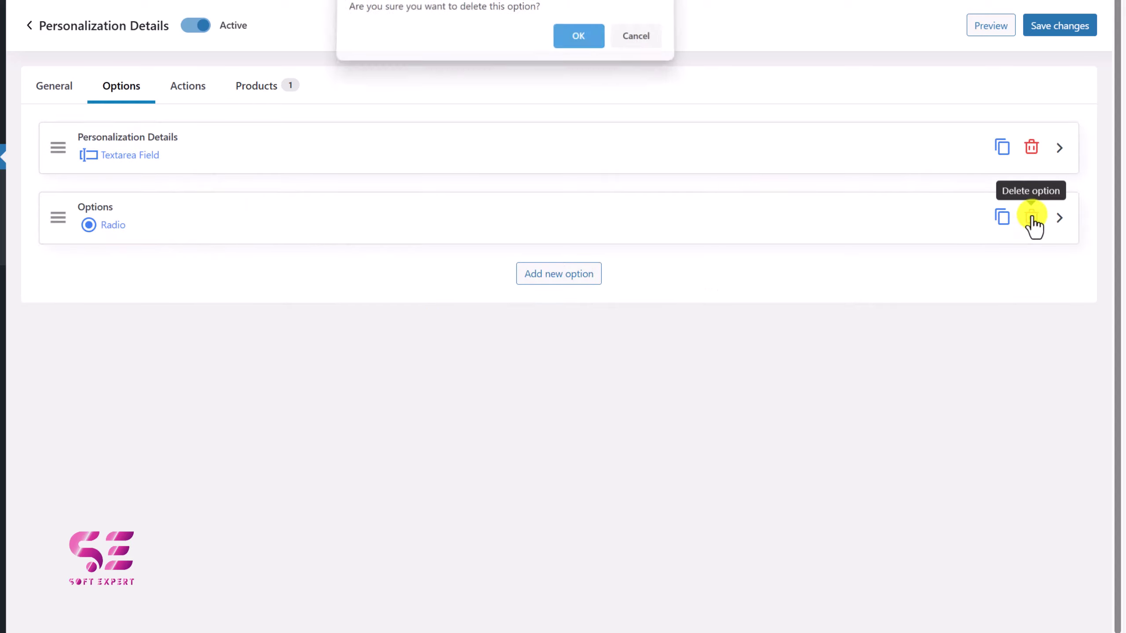
left_click(563, 44)
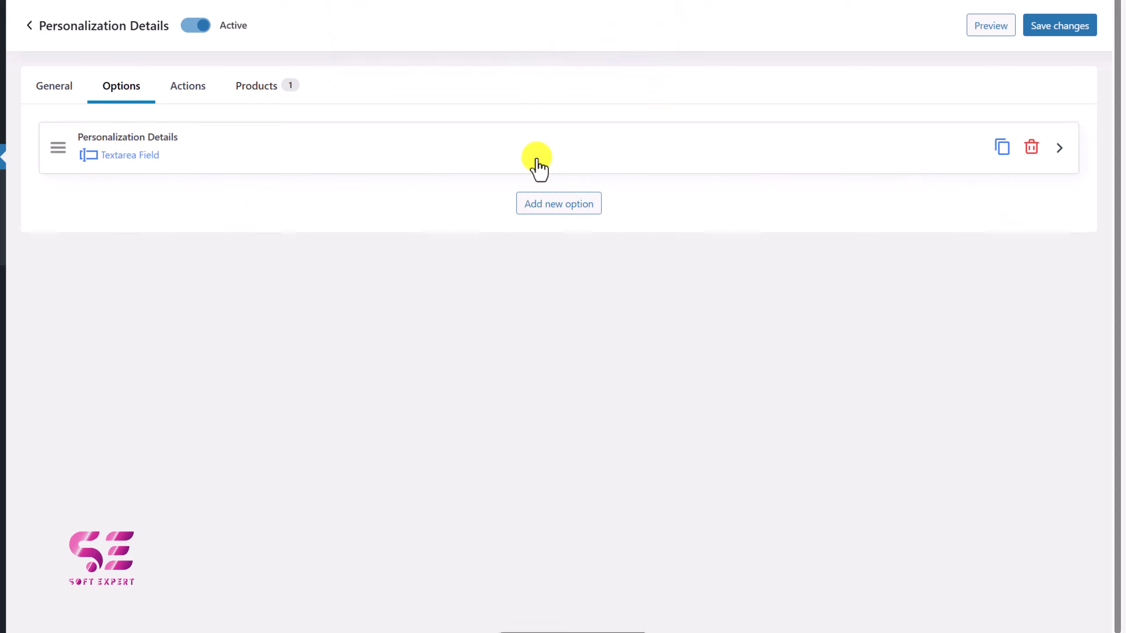
left_click(549, 218)
left_click(148, 217)
left_click(123, 293)
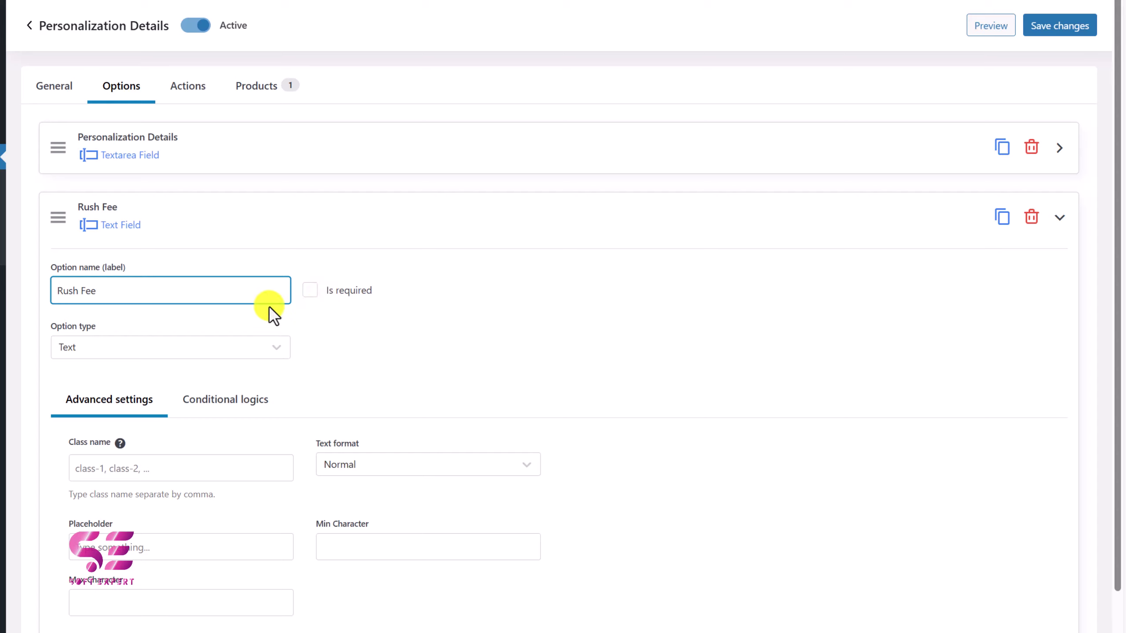
Make Rush Fee a checkbox option with the single value 'Is it urgent'.
left_click(126, 350)
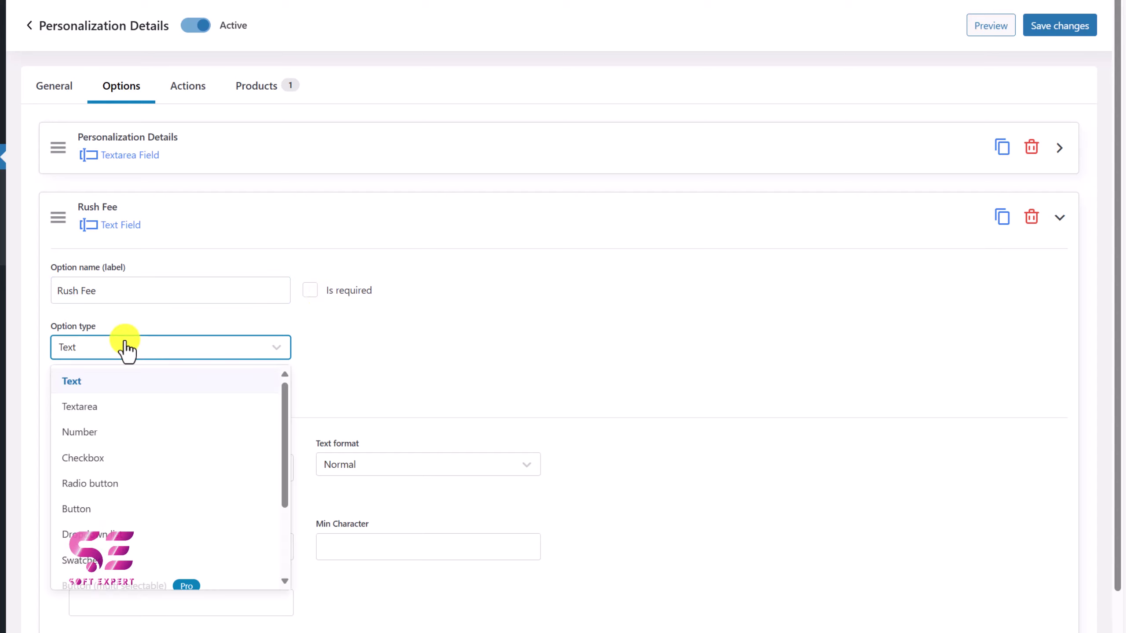
left_click(78, 459)
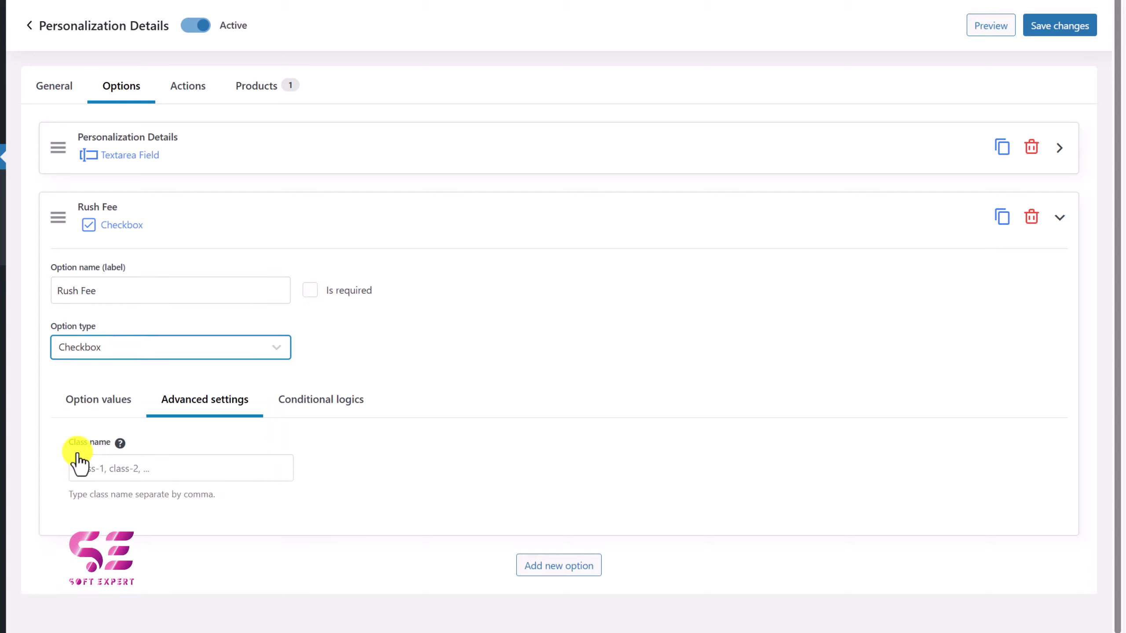
left_click(107, 404)
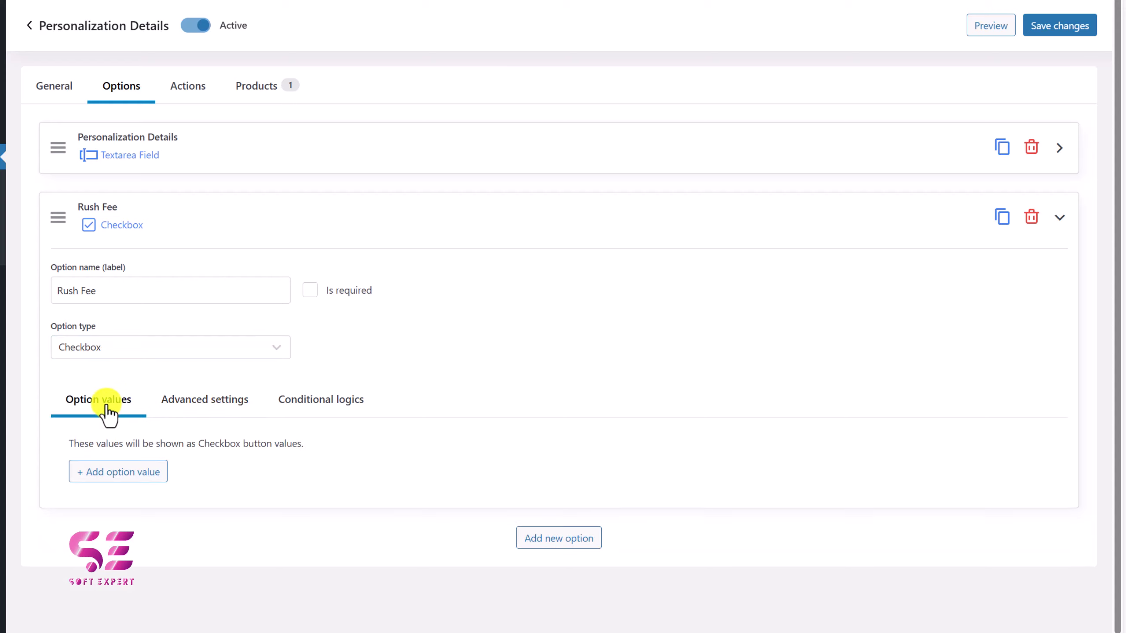
left_click(107, 472)
left_click(71, 475)
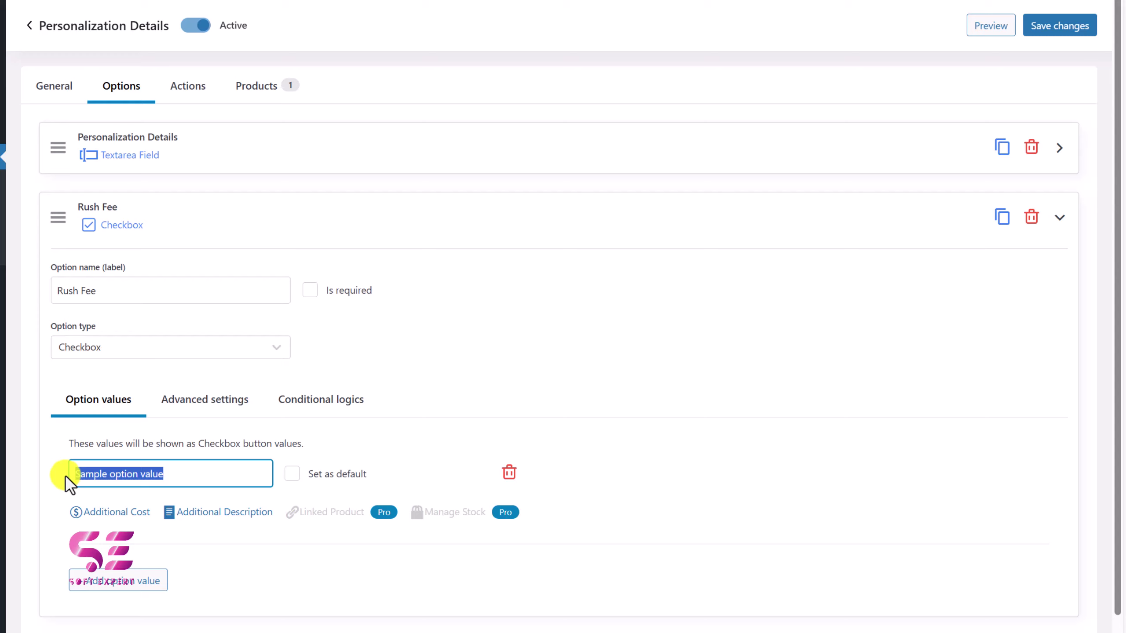
type("Is it urgent")
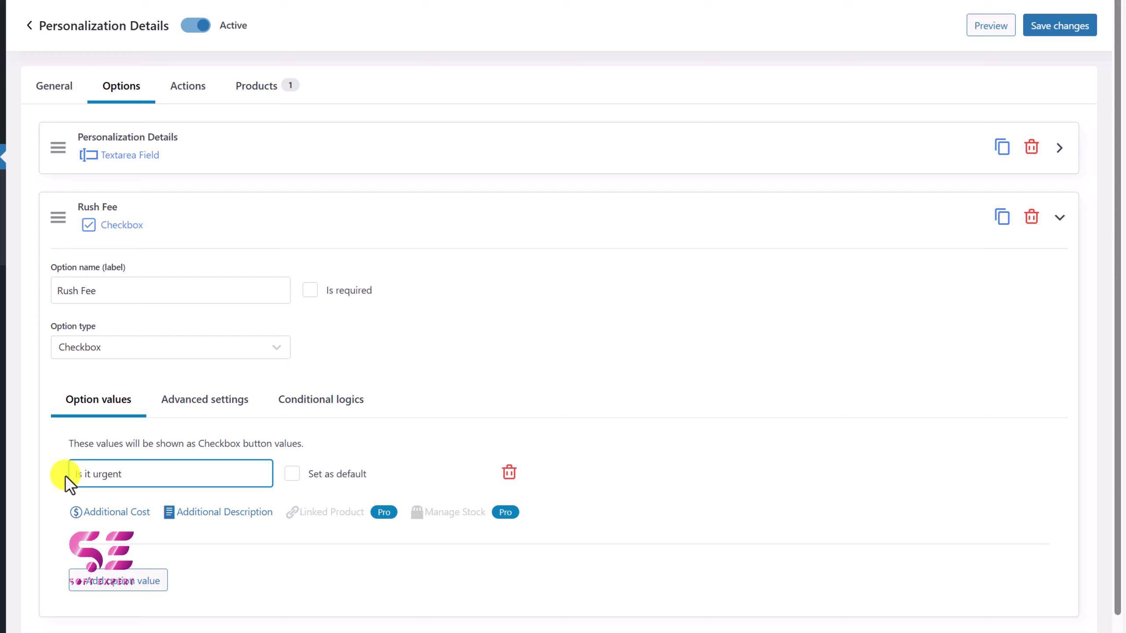
left_click(65, 477)
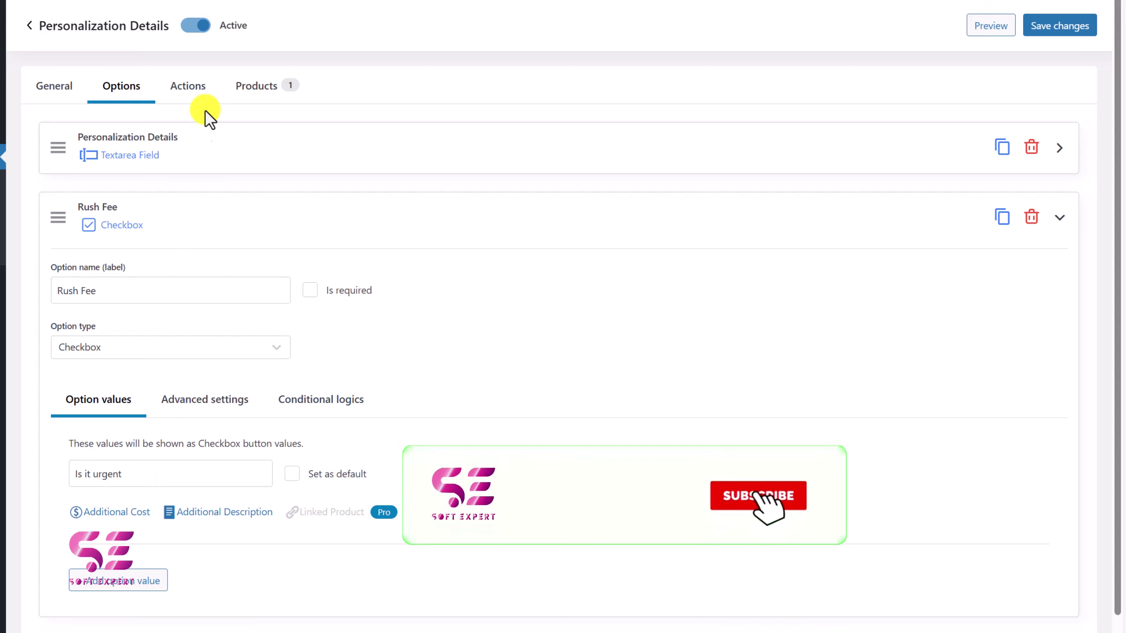
left_click(193, 91)
Add an Action set 1 condition: Rush Fee is one of 'Is it urgent'.
left_click(113, 156)
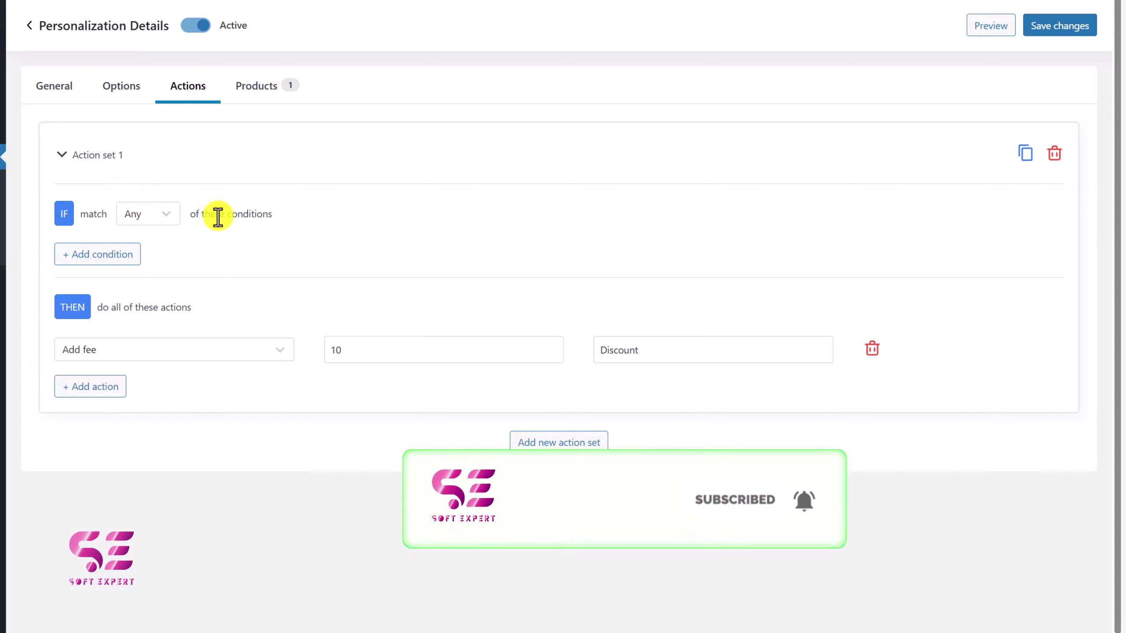
left_click(108, 255)
left_click(91, 279)
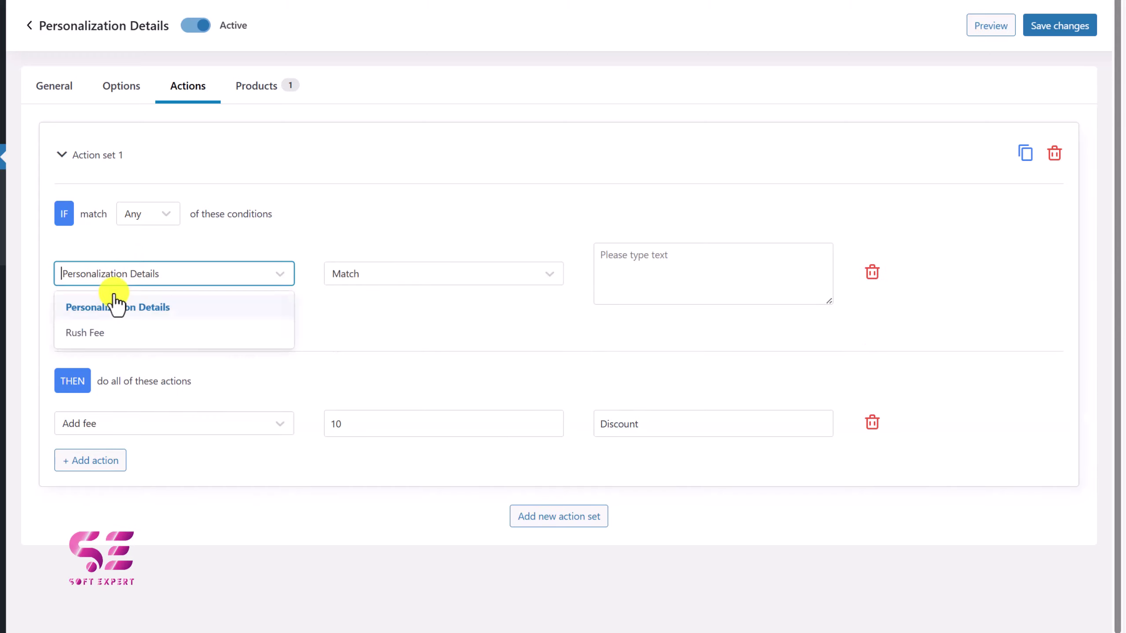
left_click(96, 332)
left_click(451, 261)
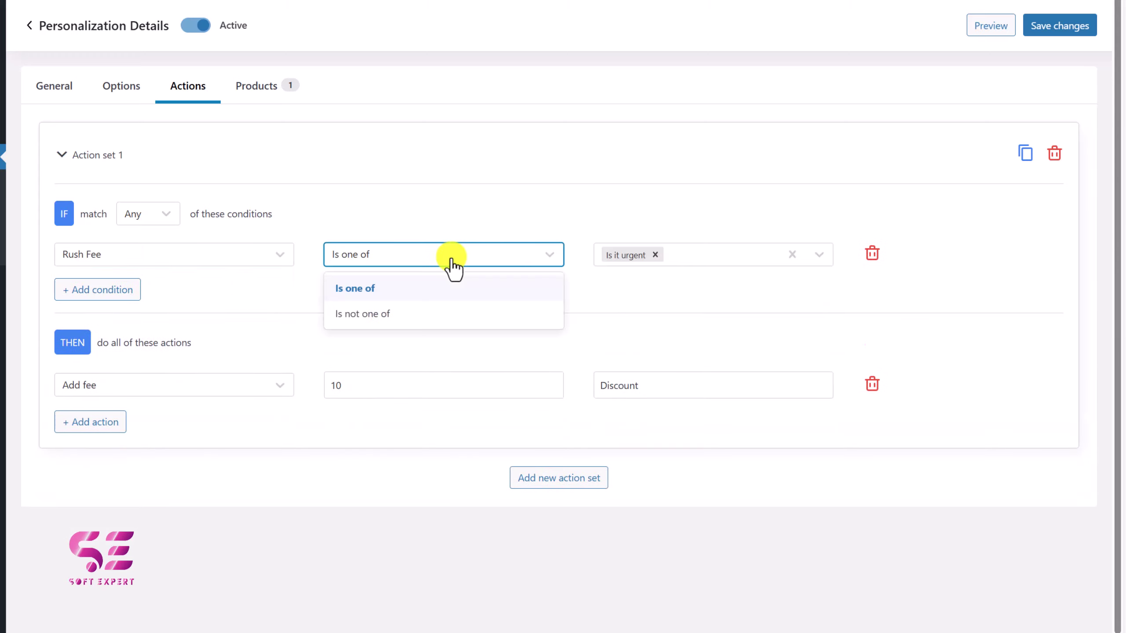
left_click(421, 262)
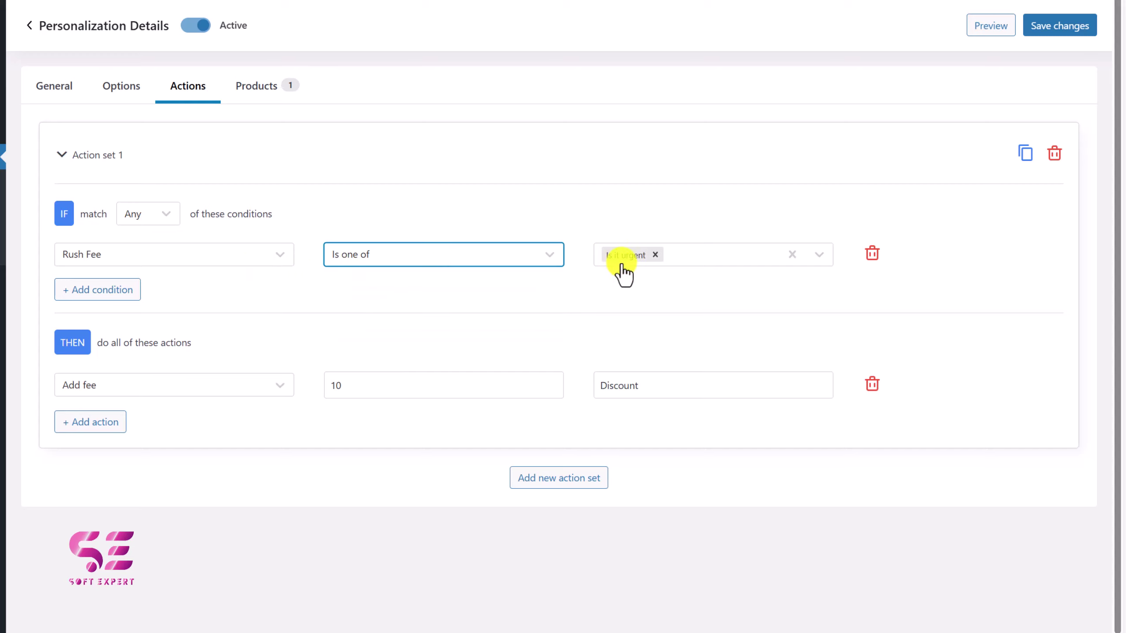
left_click(323, 334)
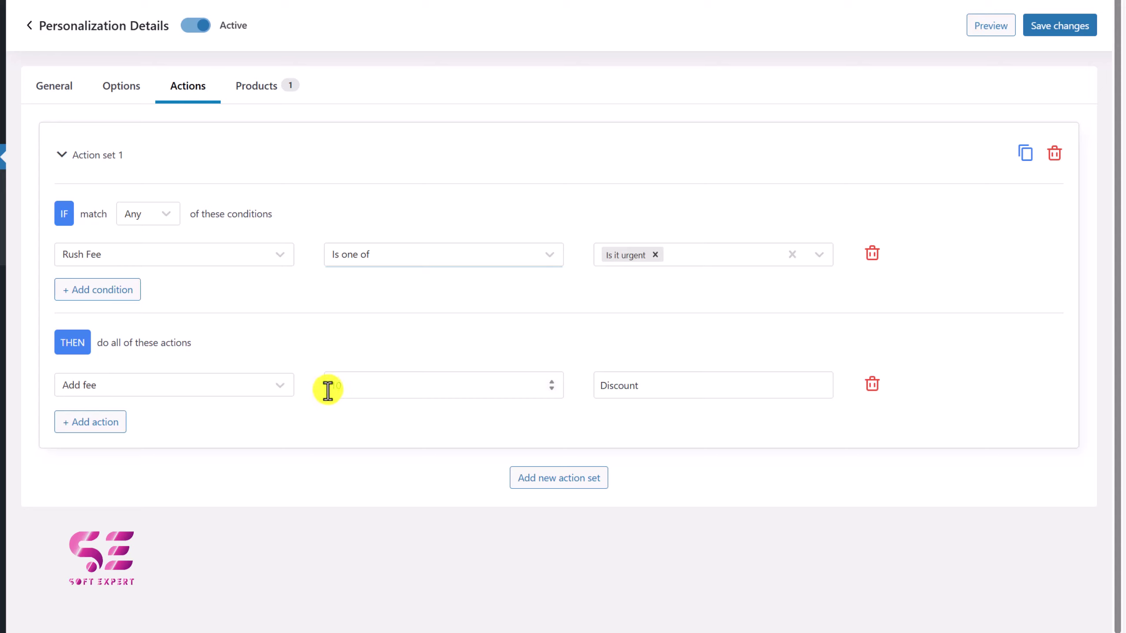
Set the action's fee to 15 named 'Rush Fee', save, and return to the product page.
left_click_drag(336, 385, 403, 385)
type("5")
key("Tab")
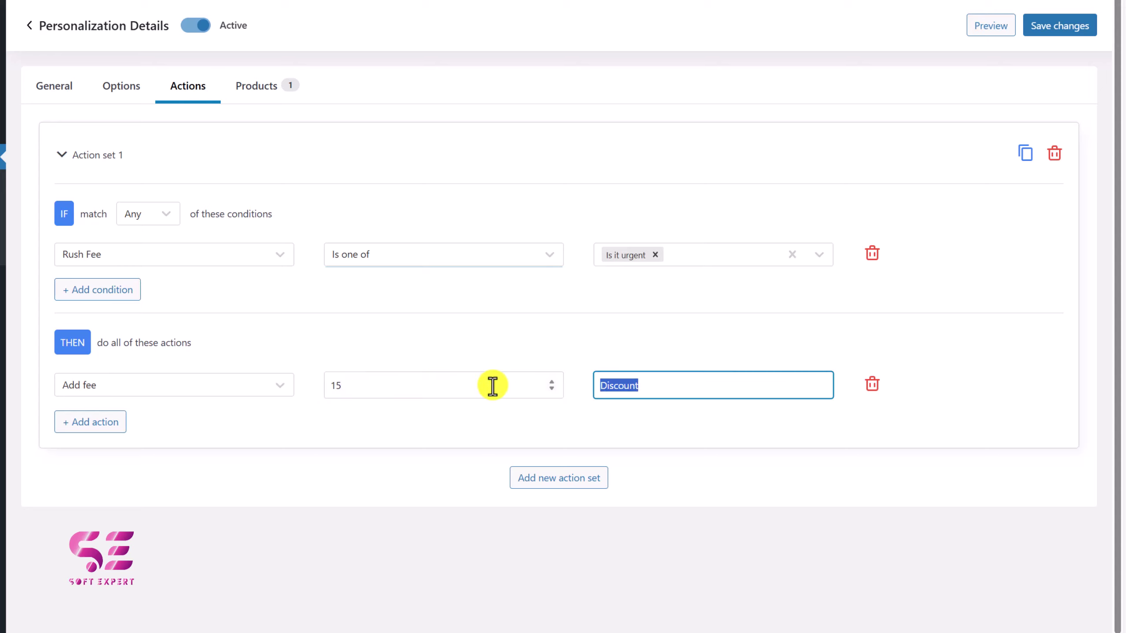
type("Rush Fee")
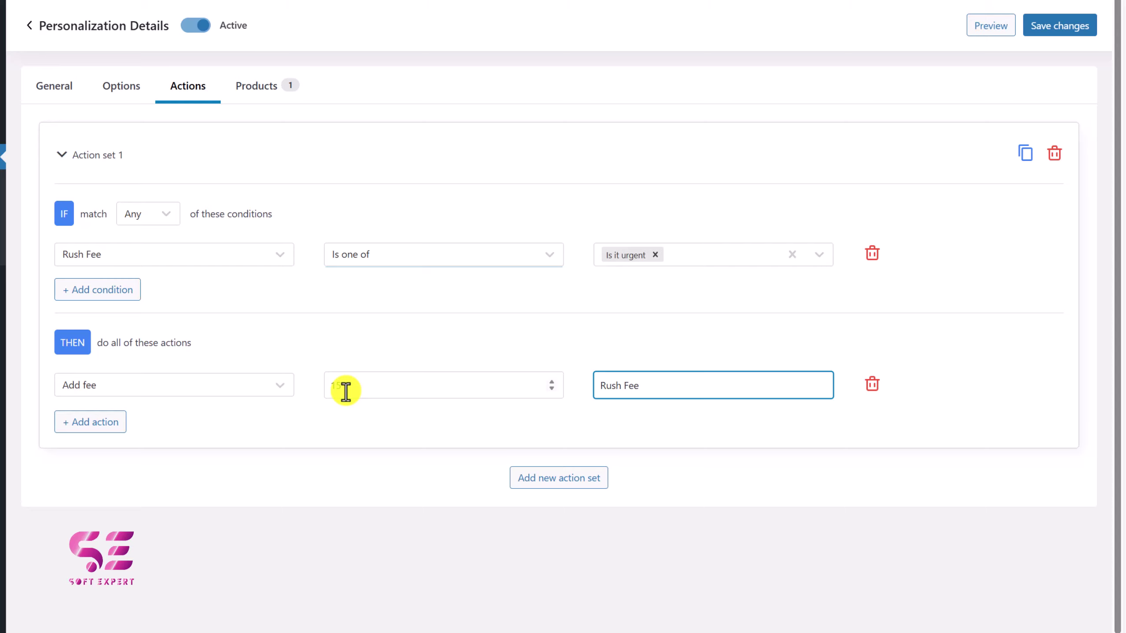
left_click(1058, 32)
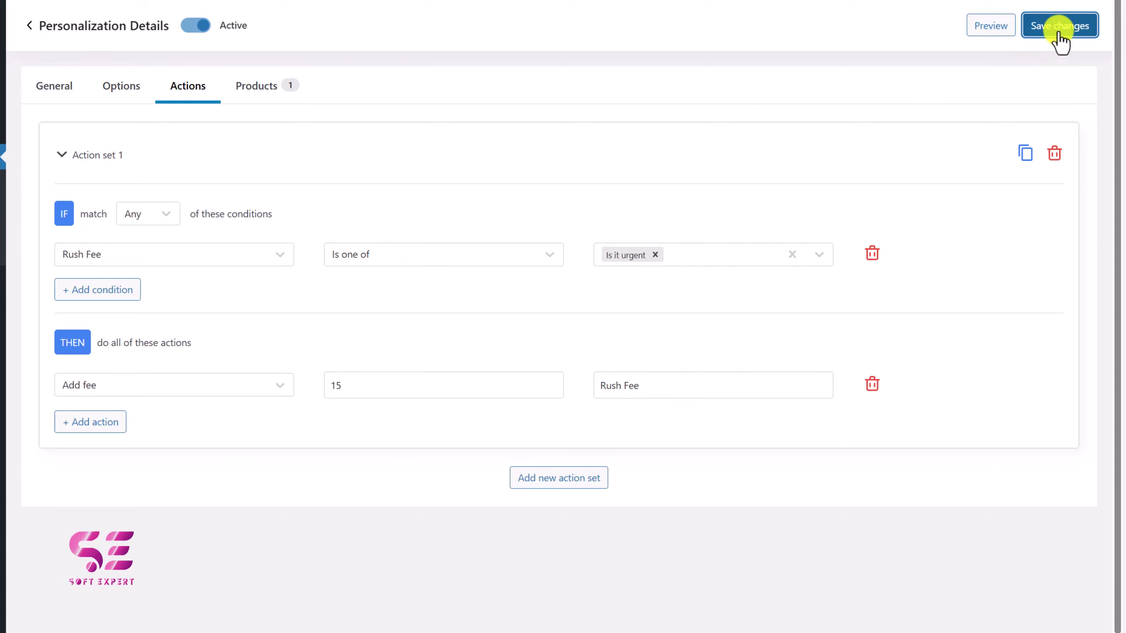
key("alt+Tab")
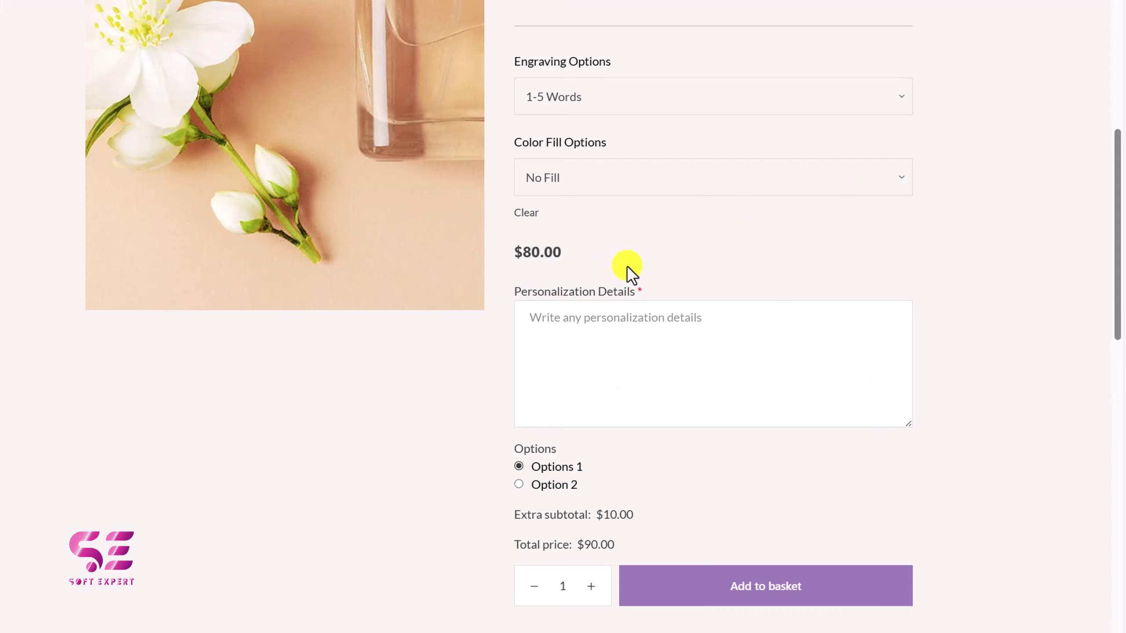
Reload the Perfume Engraving page and choose 1-5 Words engraving with Gold colour fill.
right_click(715, 240)
left_click(736, 271)
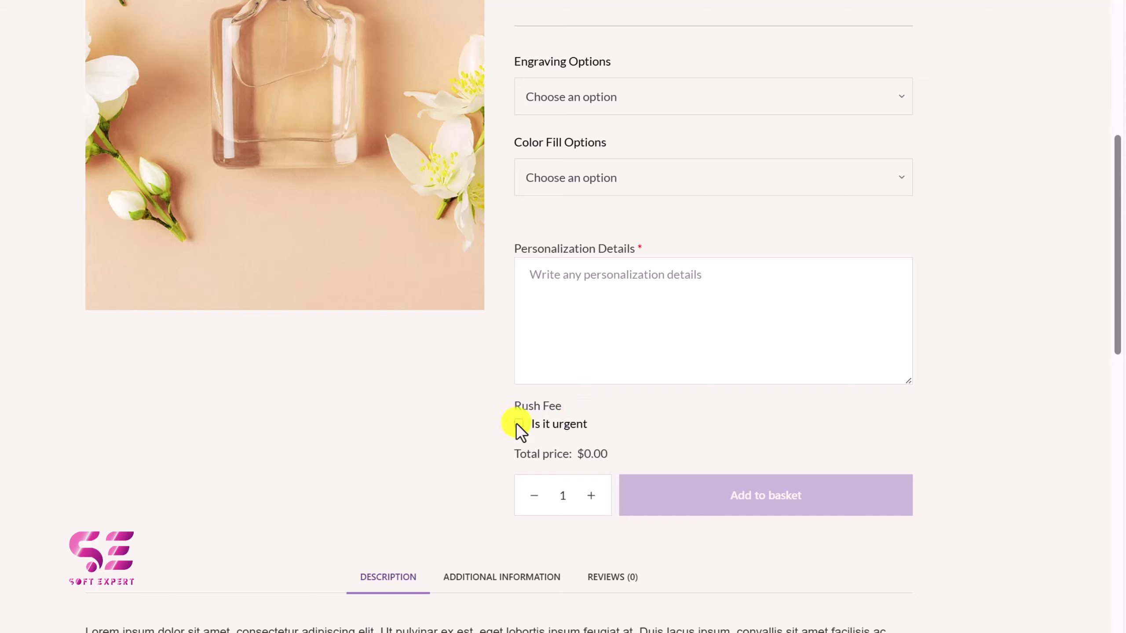
left_click(559, 105)
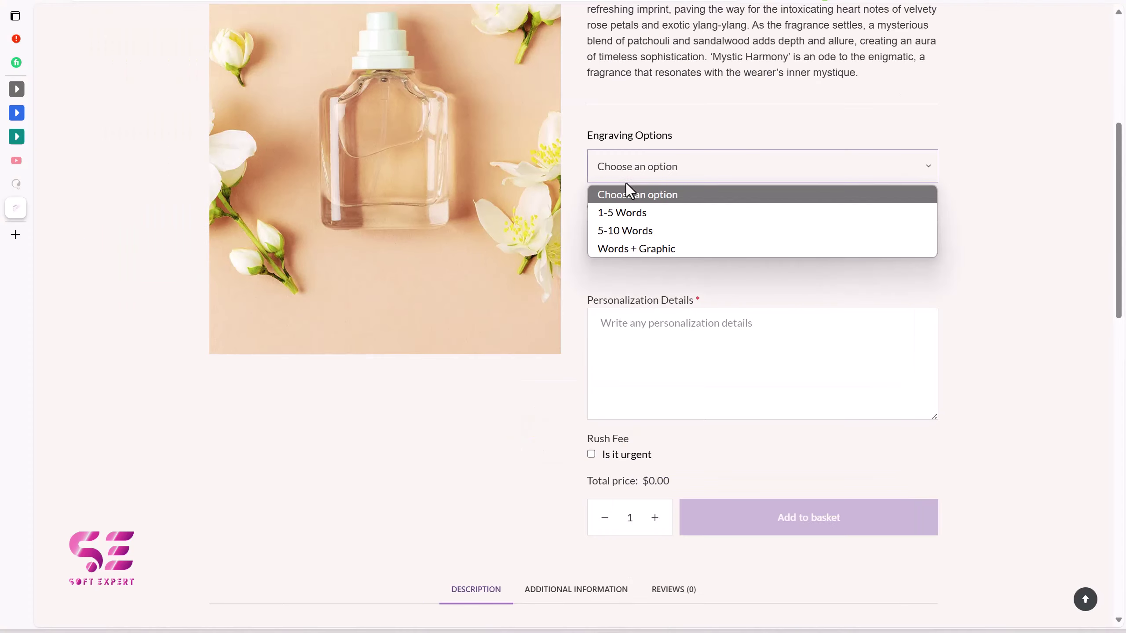
left_click(625, 211)
left_click(631, 244)
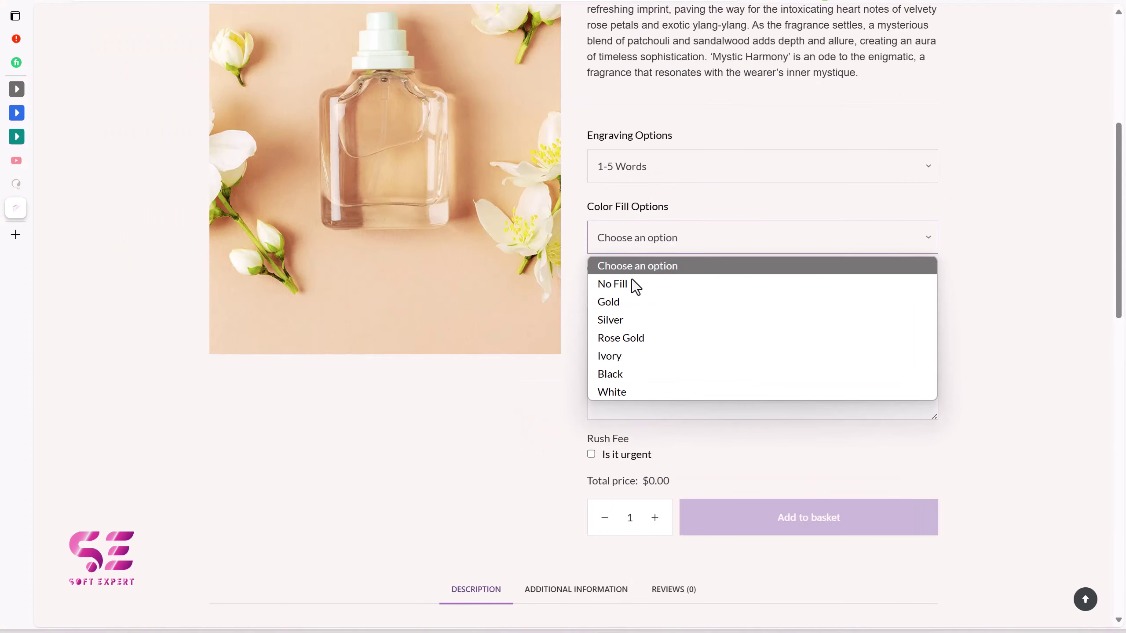
left_click(626, 303)
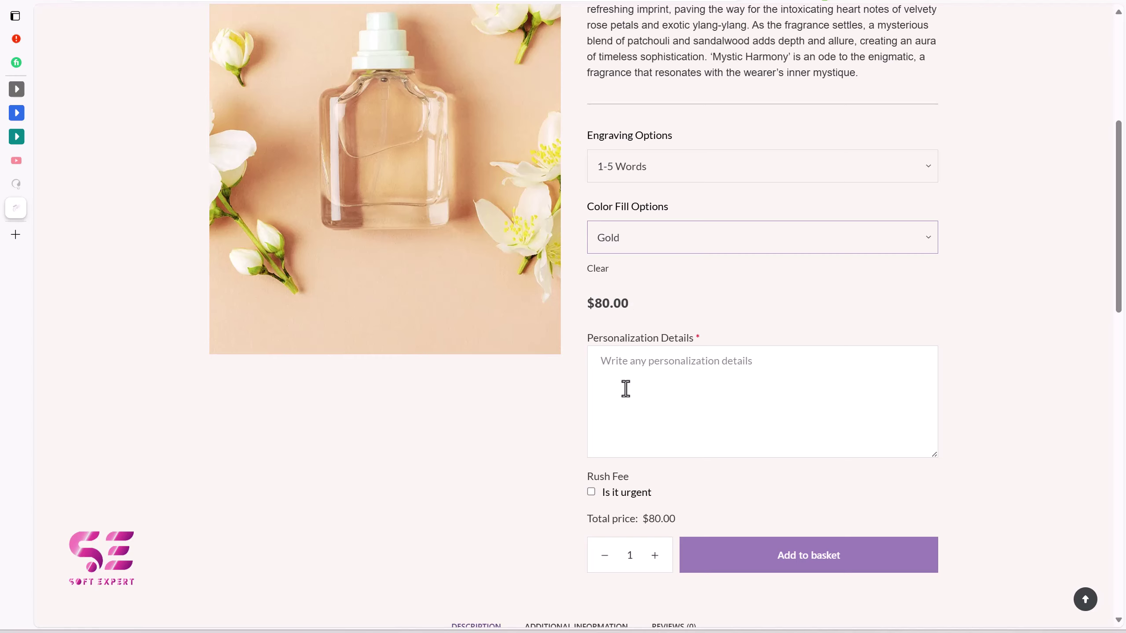
Tick 'Is it urgent' and check the $15.00 extra subtotal and $95.00 total.
left_click(591, 492)
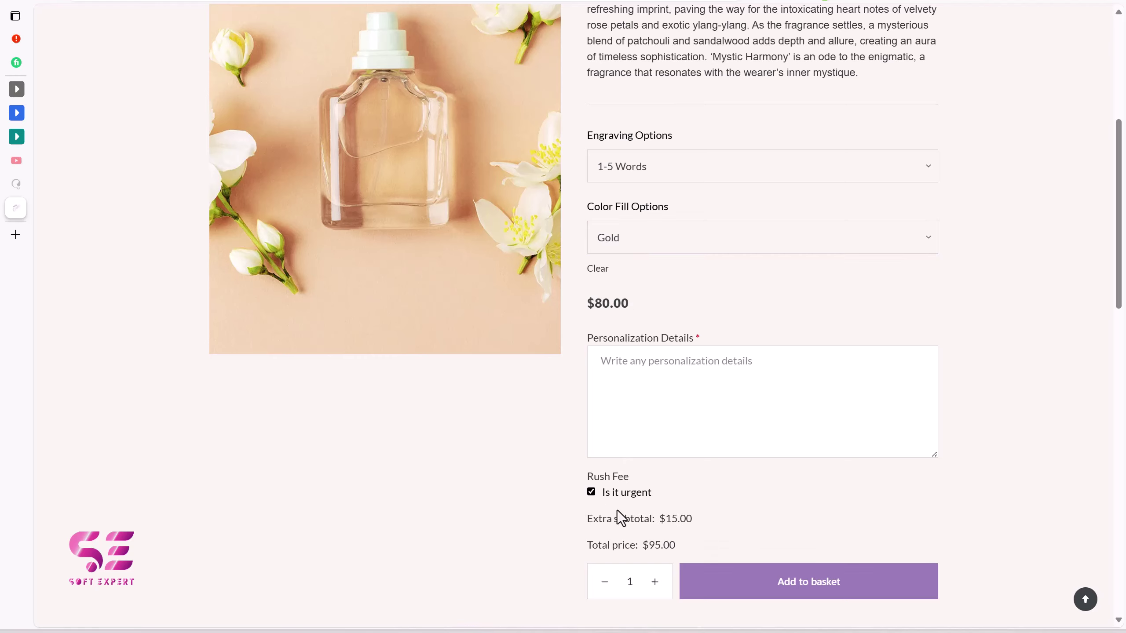
left_click_drag(661, 524, 685, 524)
left_click(649, 546)
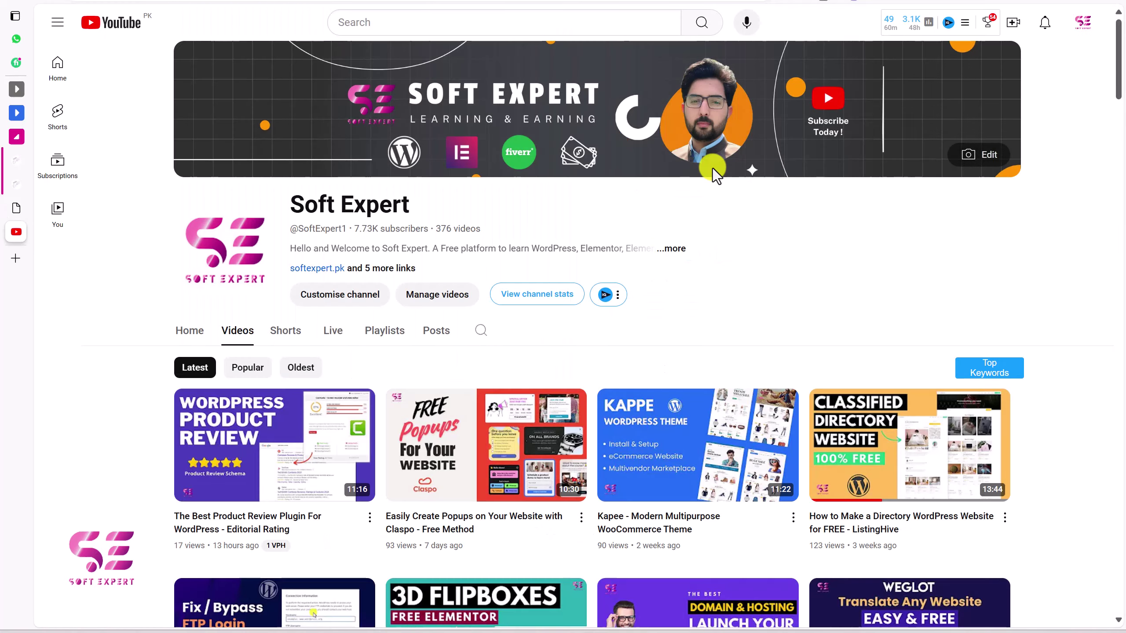
Scroll down the channel's Videos grid back to uploads from 11 months ago.
scroll(718, 353, "down", 6)
scroll(718, 354, "down", 15)
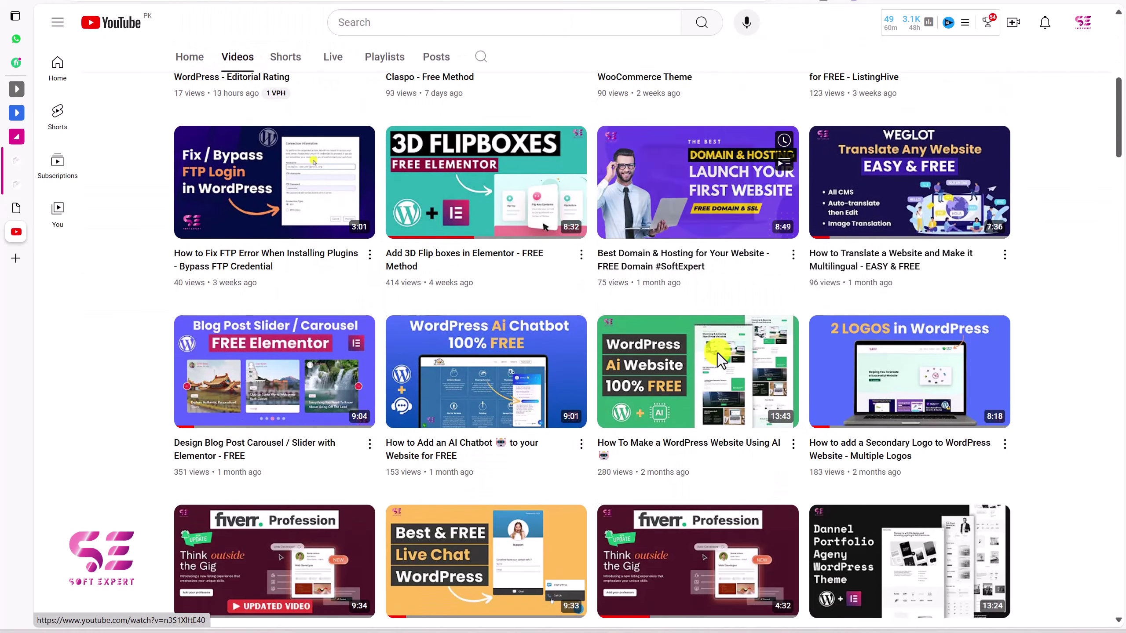
scroll(717, 354, "down", 13)
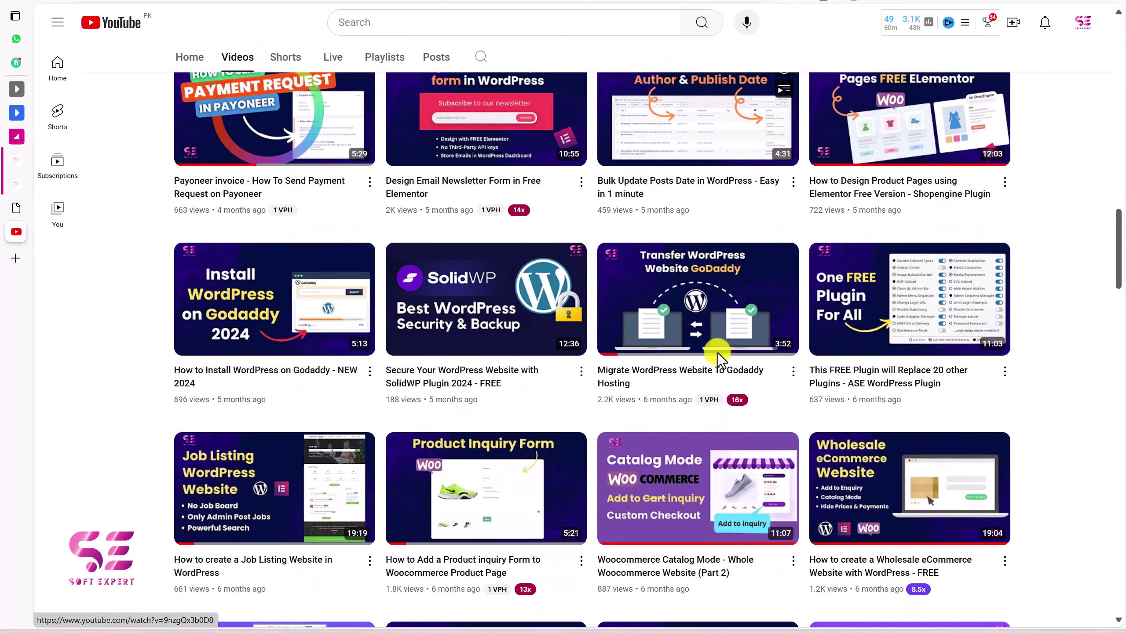
scroll(718, 353, "down", 13)
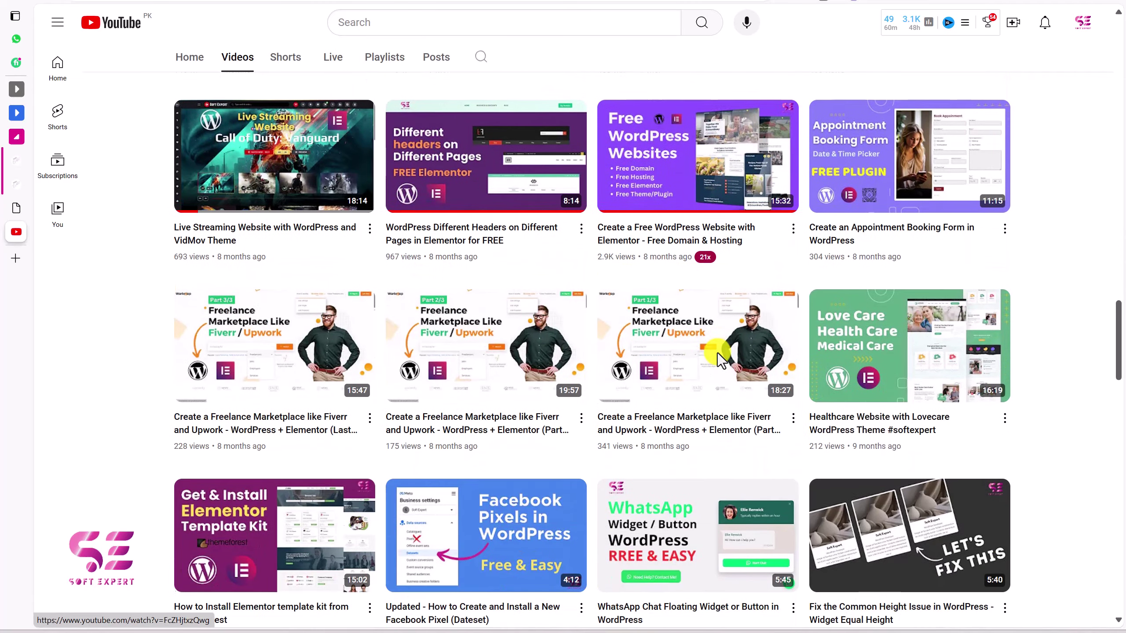
scroll(718, 353, "down", 8)
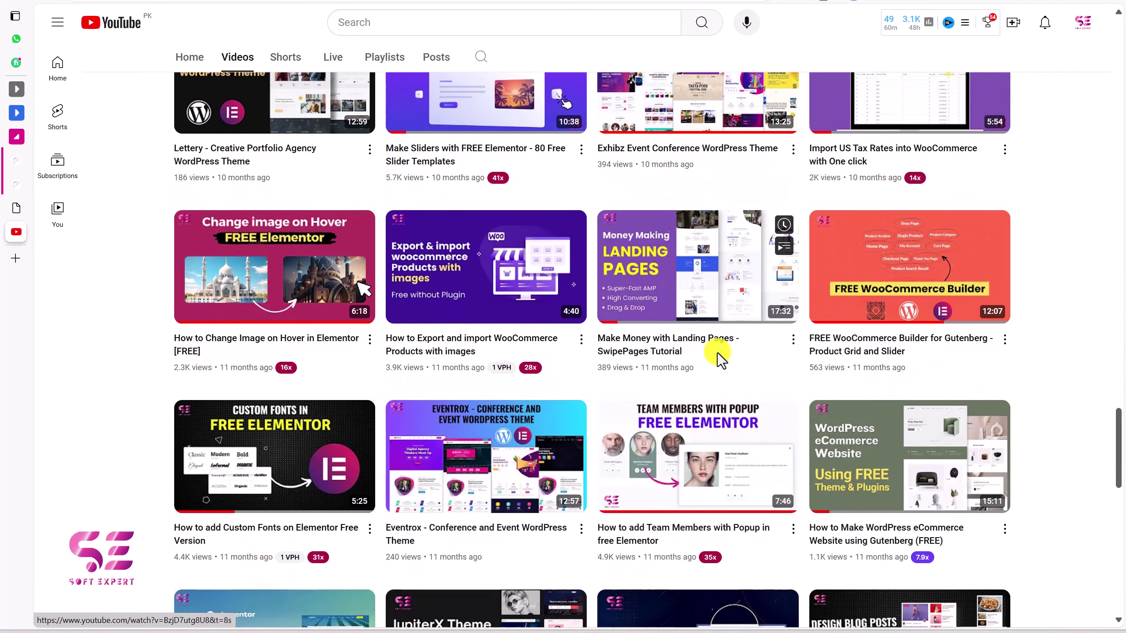